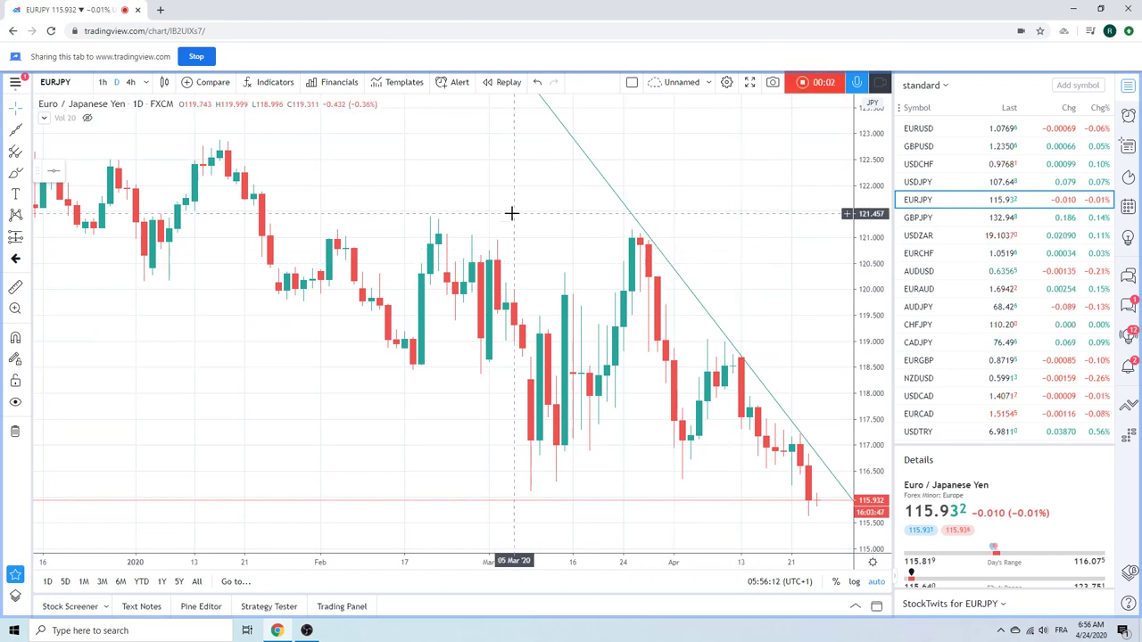
Switch the EURJPY chart from daily to 1-hour candles.
scroll(509, 217, down, 1)
scroll(504, 216, up, 2)
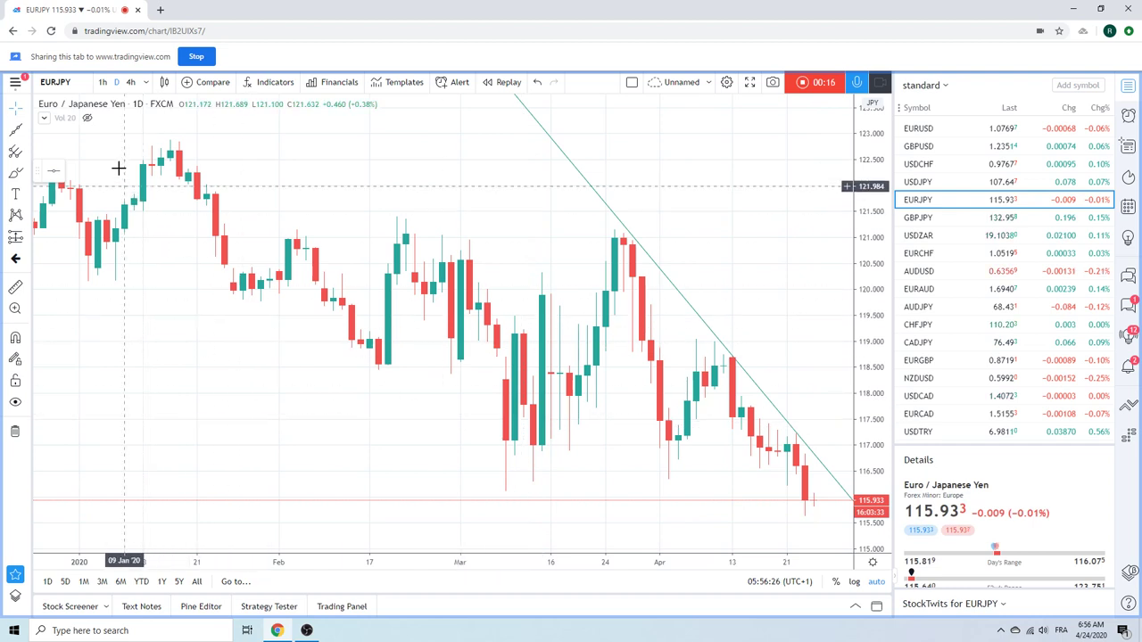
click(102, 82)
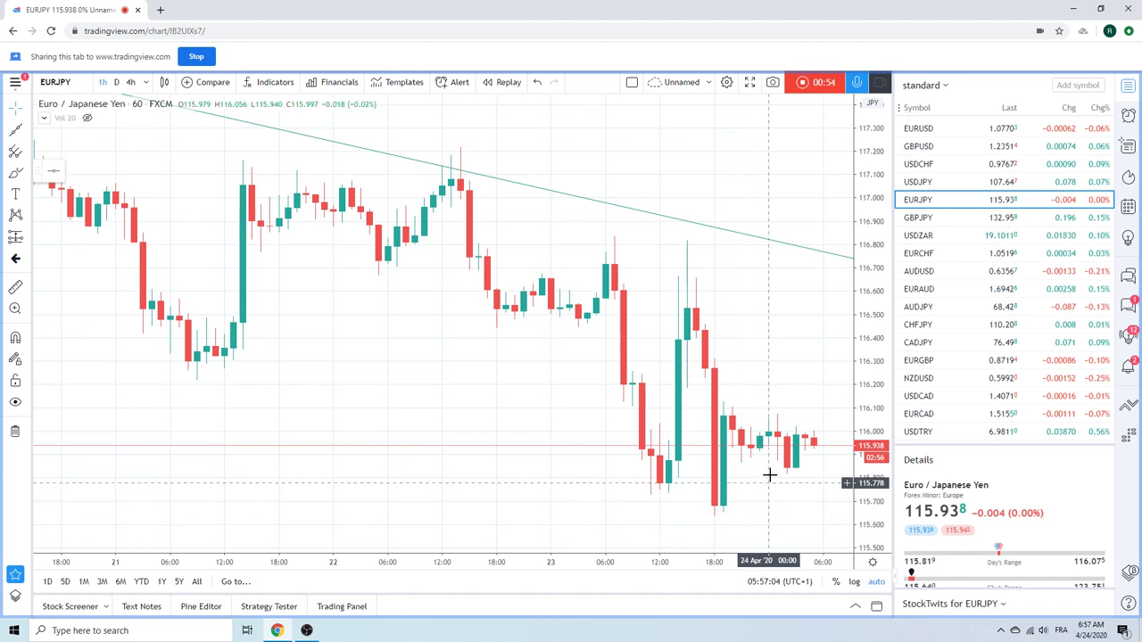
Return EURJPY to daily candles, then open USDCAD from the watchlist.
click(116, 82)
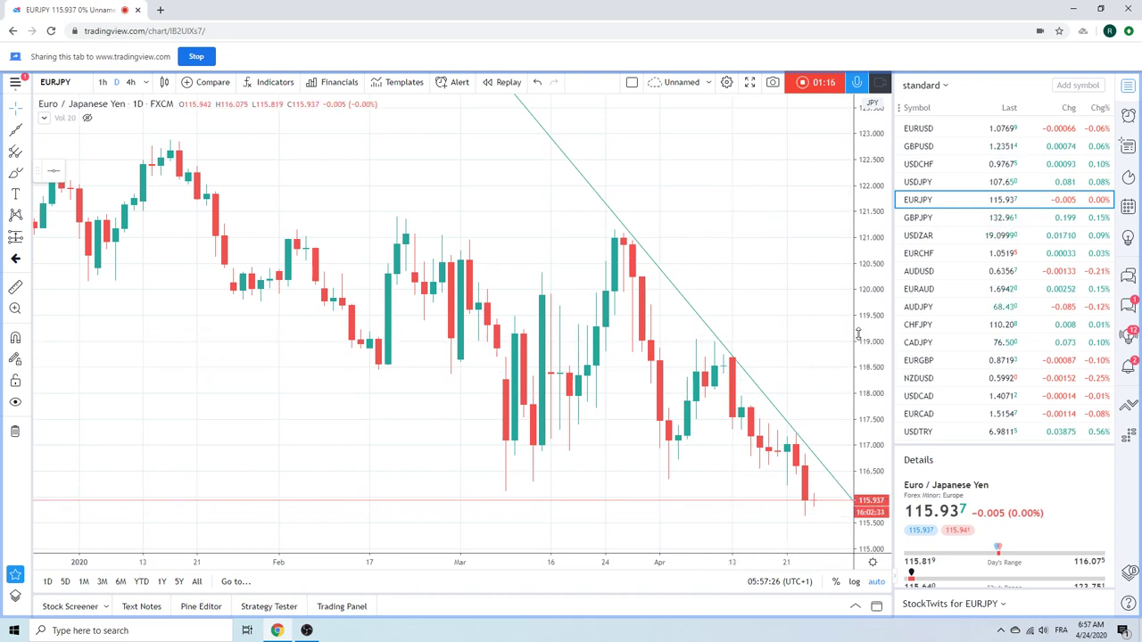
click(919, 396)
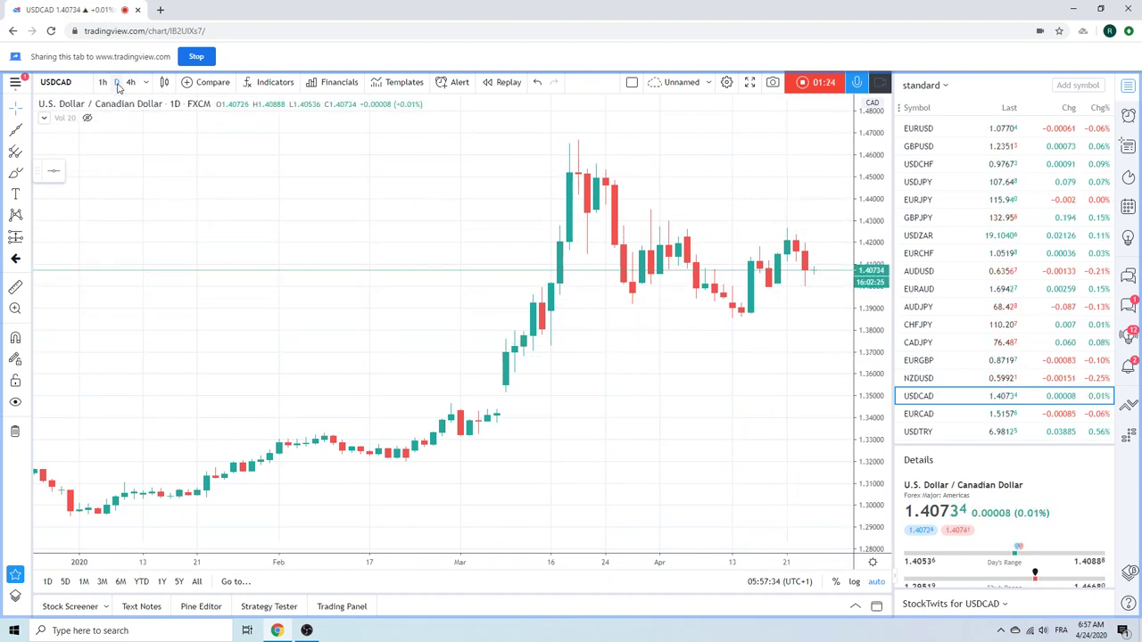
Put USDCAD on 4-hour candles, then open CADJPY from the watchlist.
click(131, 82)
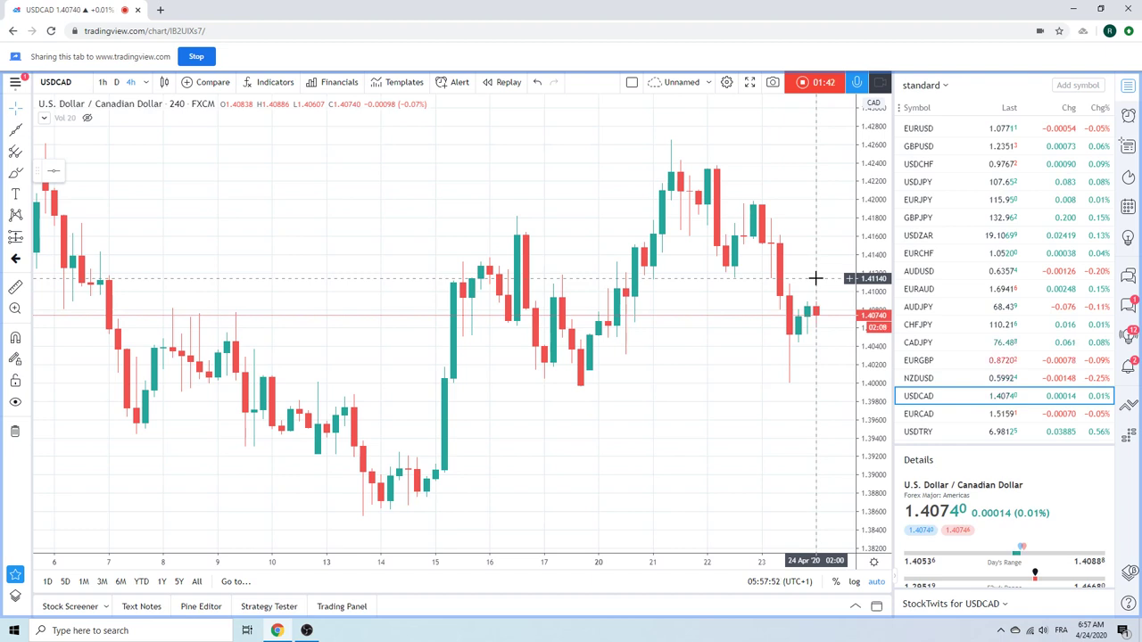
mouse_move(966, 237)
scroll(962, 250, down, 1)
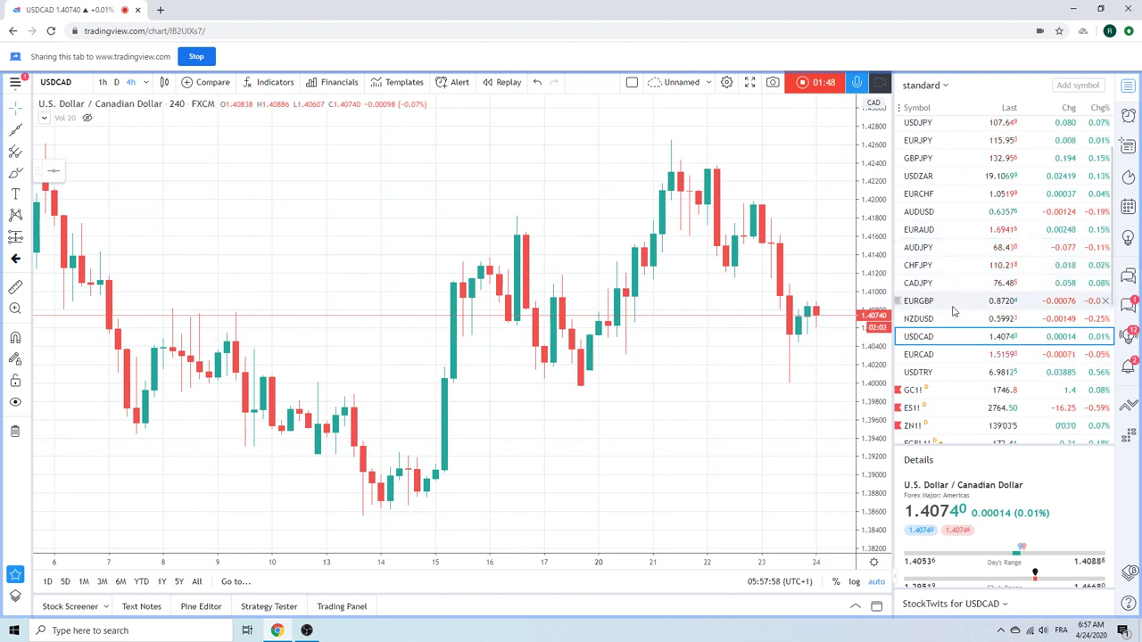
click(943, 283)
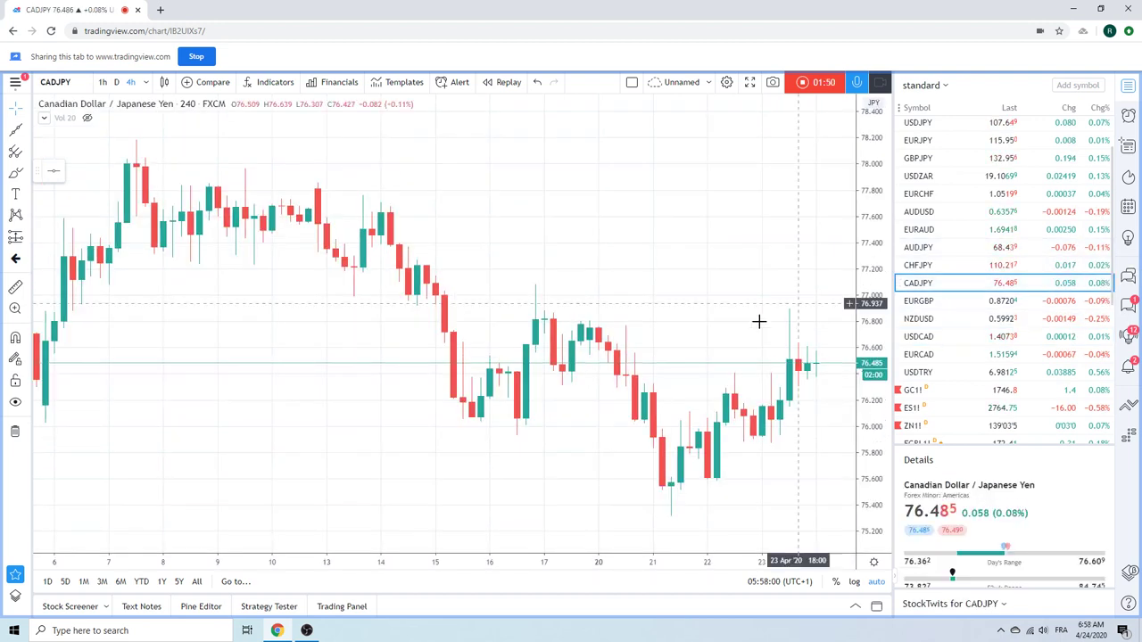
Set CADJPY back to daily candles and start a new symbol search.
click(115, 83)
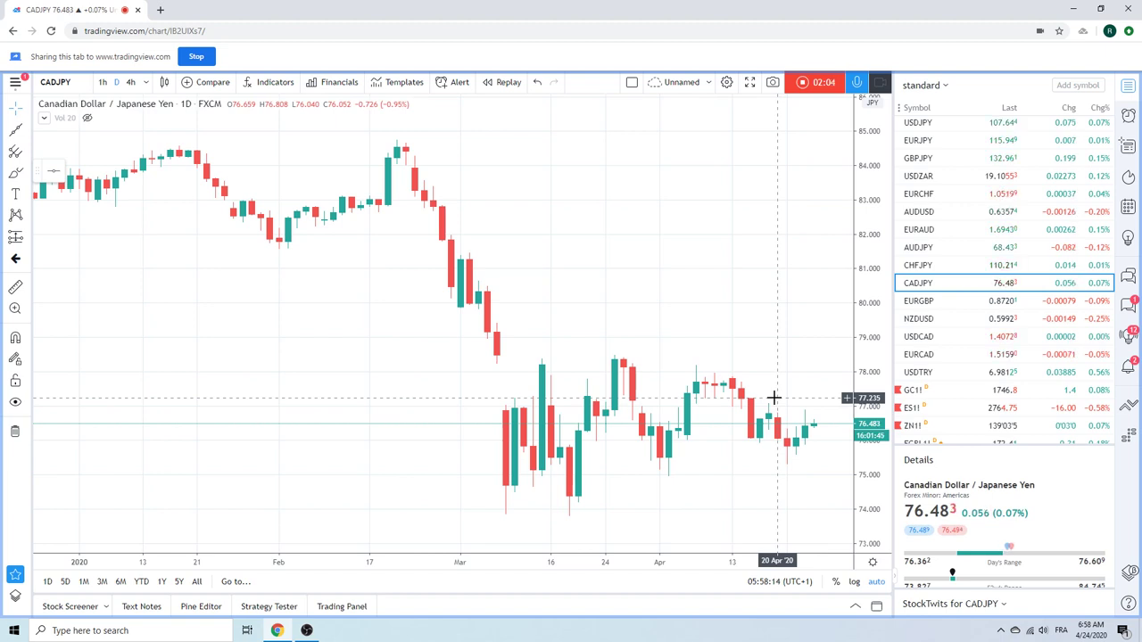
click(78, 81)
Load the EURCAD chart through the symbol search box.
key(BackSpace)
key(BackSpace)
key(BackSpace)
text(EURCAD)
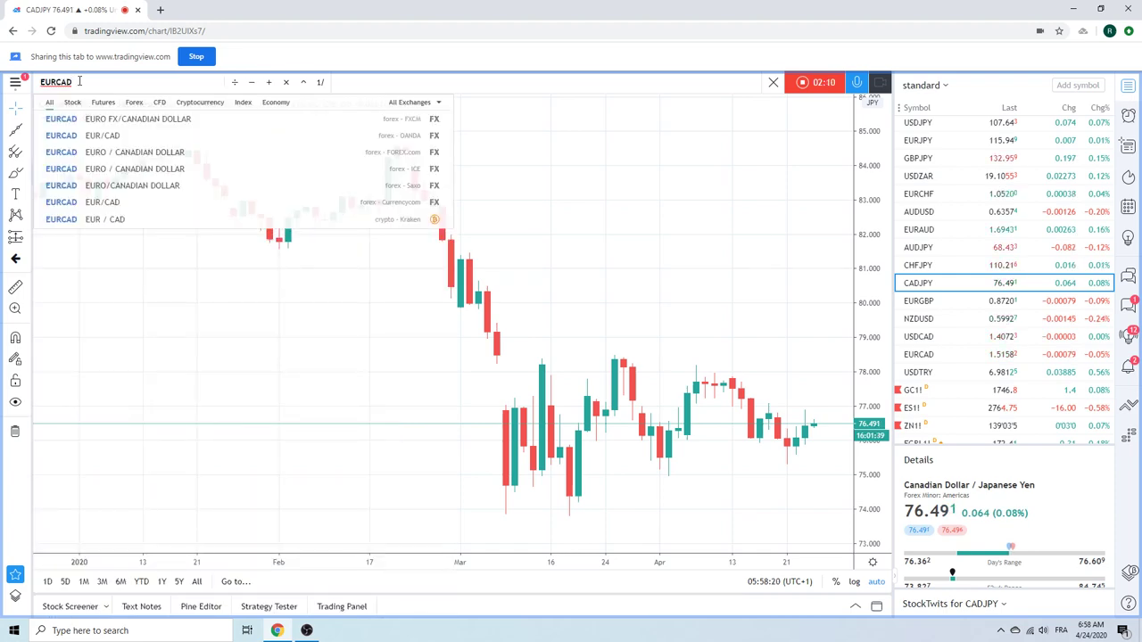
key(Return)
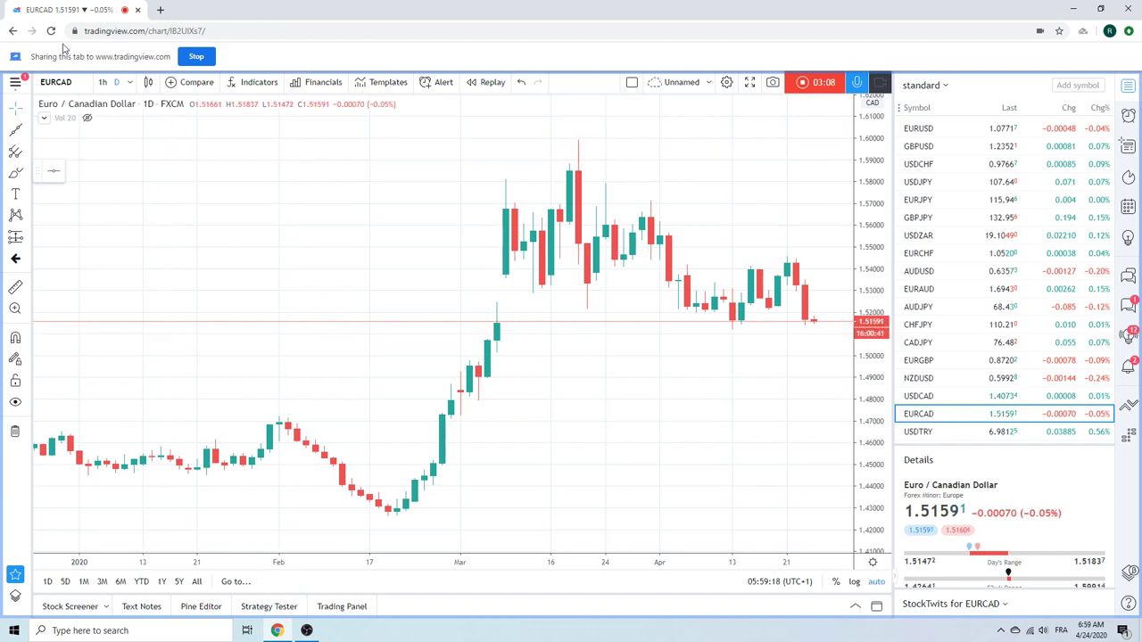
Show EURCAD on 1-hour candles, zoomed out to the late-April decline.
click(103, 81)
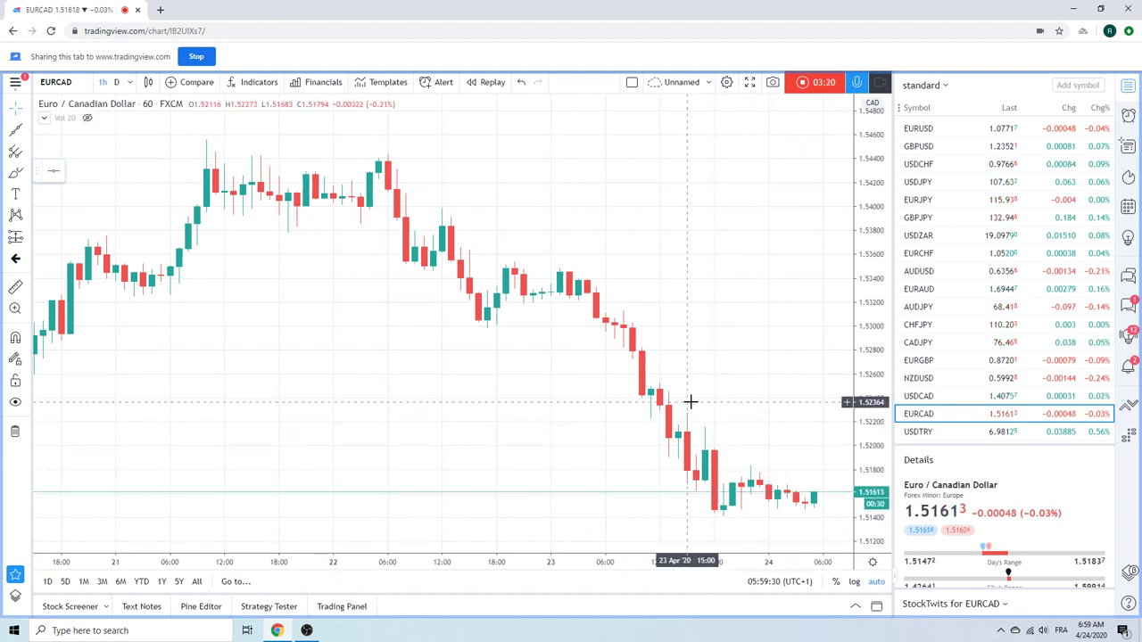
scroll(666, 411, down, 3)
scroll(666, 412, down, 2)
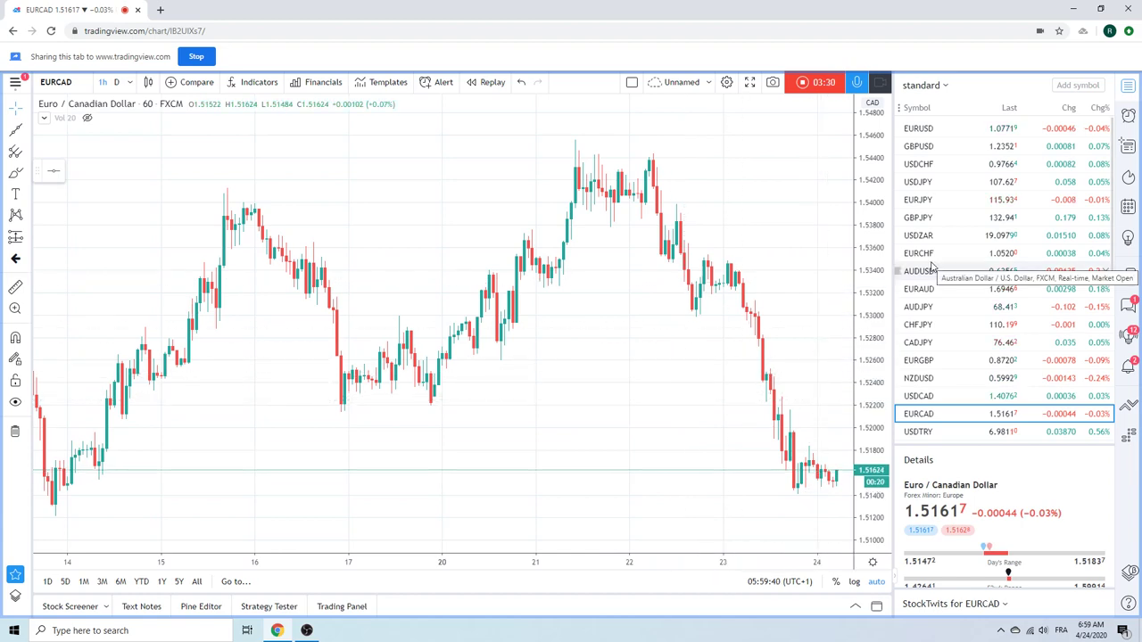
Open USDJPY from the watchlist and zoom in on its narrowing triangle.
click(918, 183)
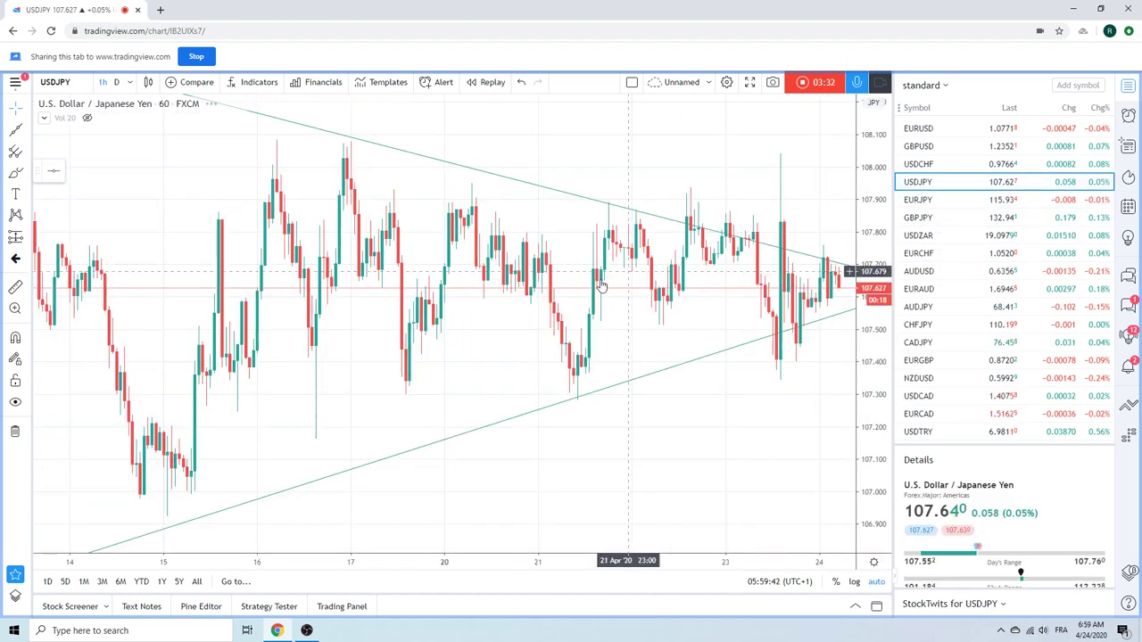
scroll(601, 328, up, 2)
scroll(600, 327, up, 2)
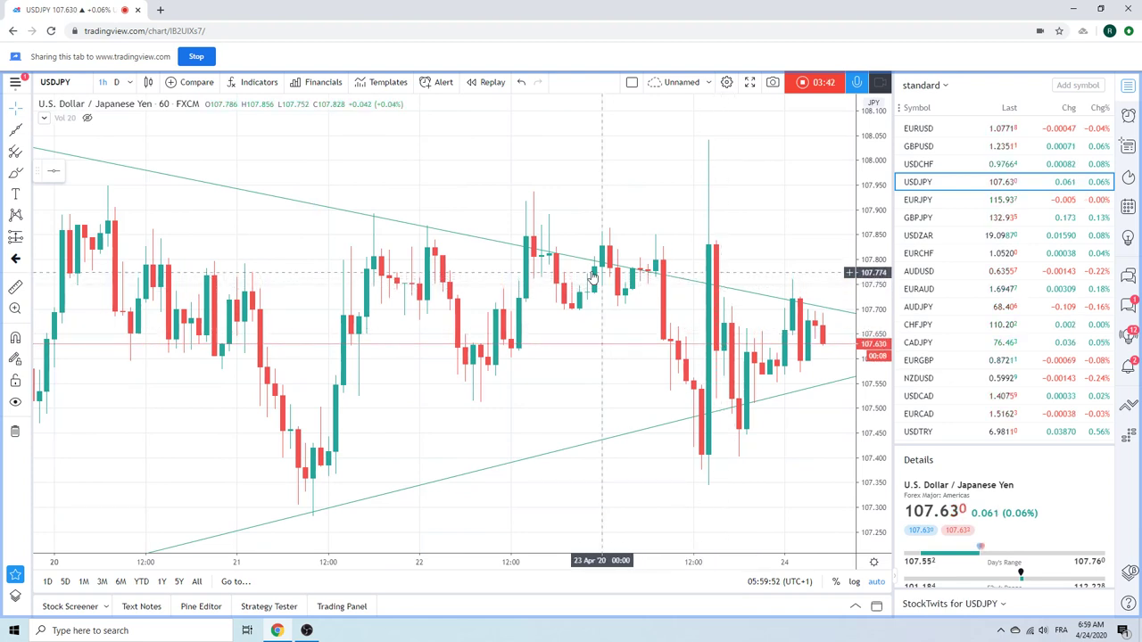
Hide the upper and lower trend lines on the USDJPY hourly chart.
right_click(394, 223)
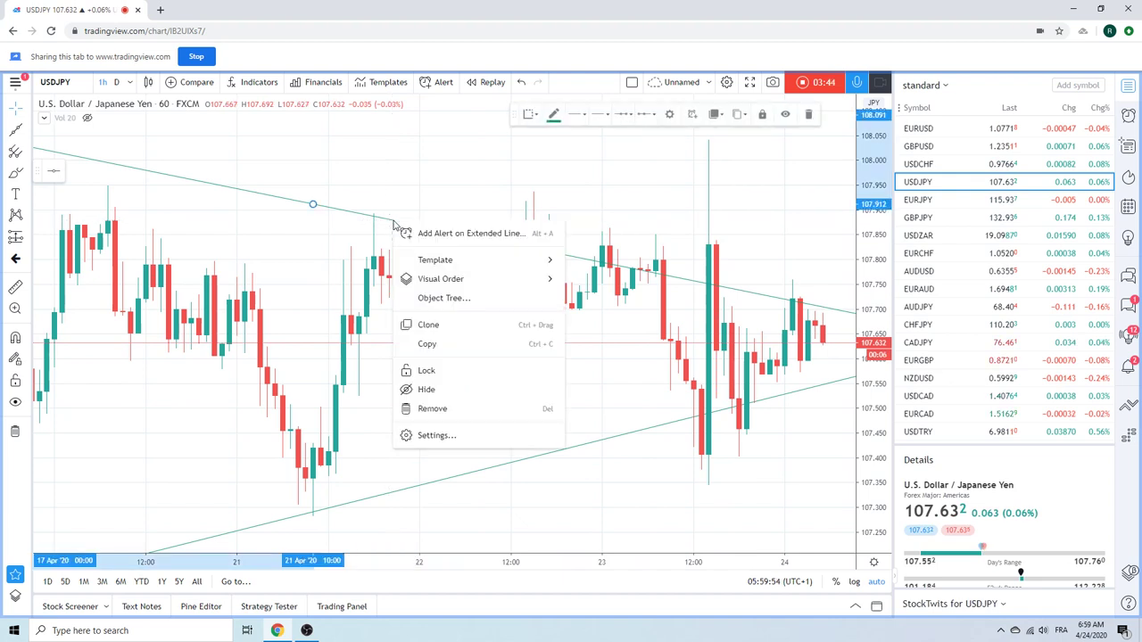
click(463, 392)
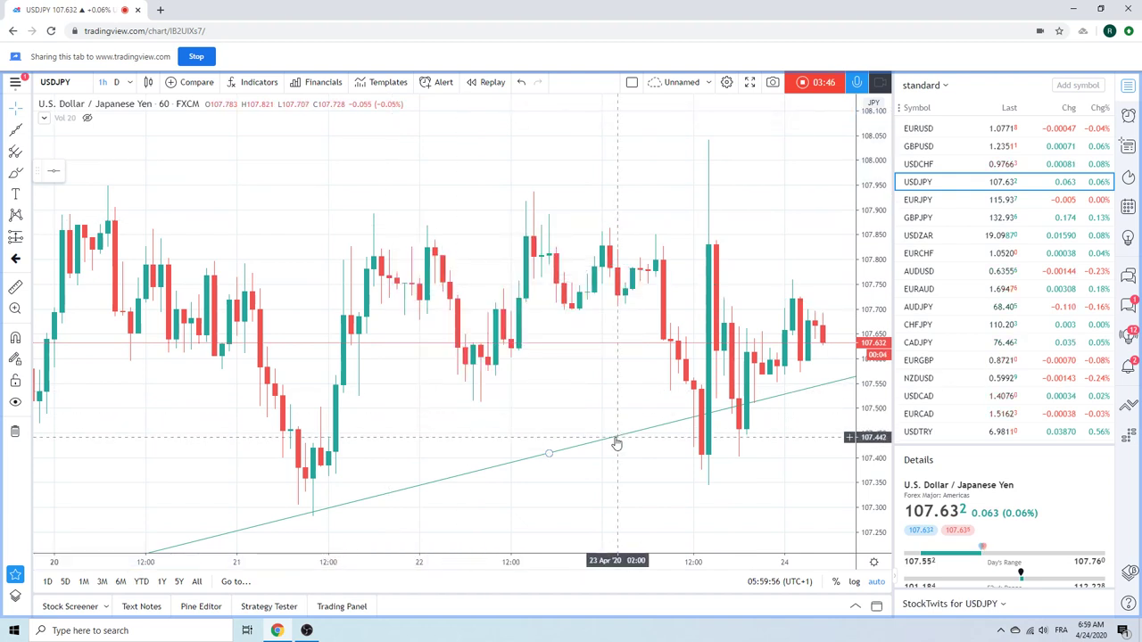
right_click(615, 441)
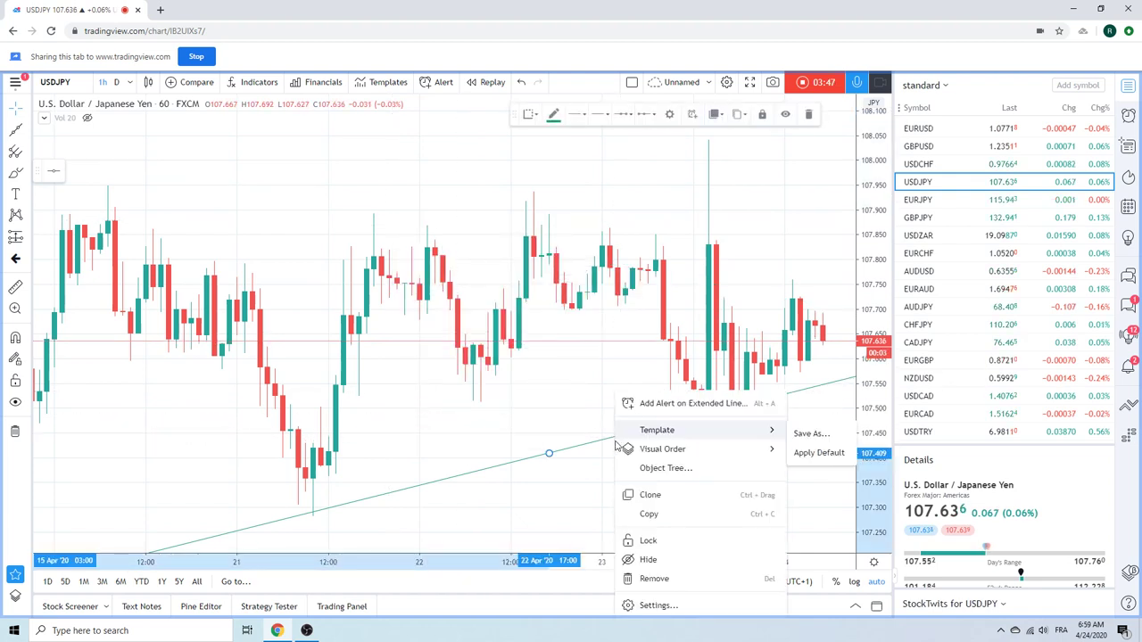
click(673, 557)
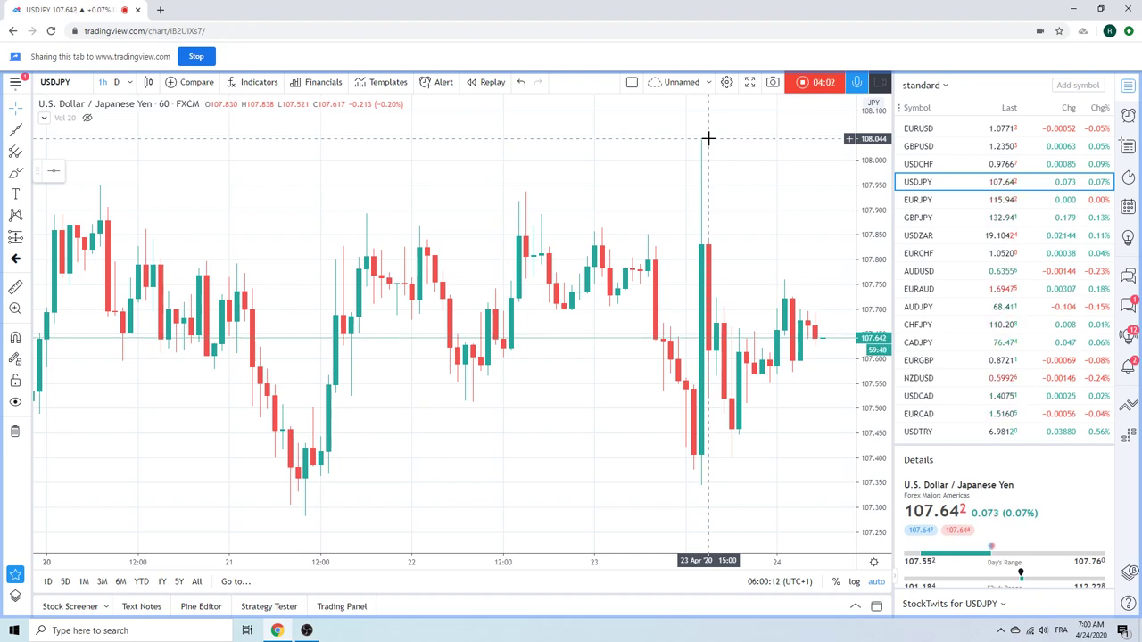
Zoom USDJPY out to span the 9th–24th and reveal the futures in the watchlist.
scroll(620, 427, down, 3)
scroll(620, 427, down, 3)
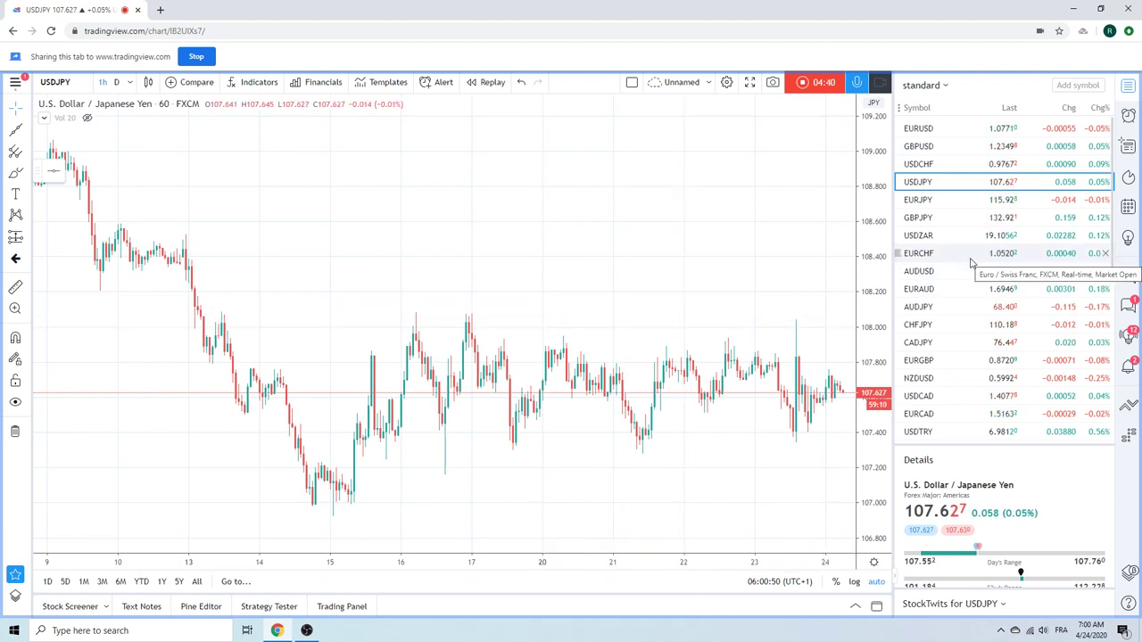
scroll(972, 261, down, 1)
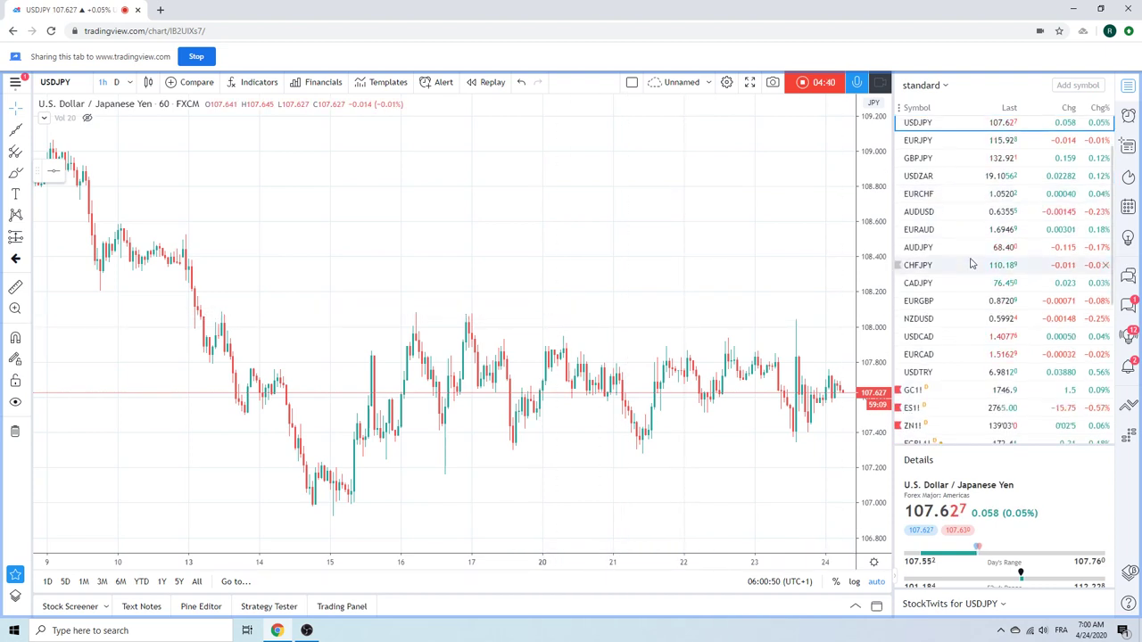
Open Gold Futures (GC1!) hourly, trading near 1747, and adjust the zoom.
click(928, 393)
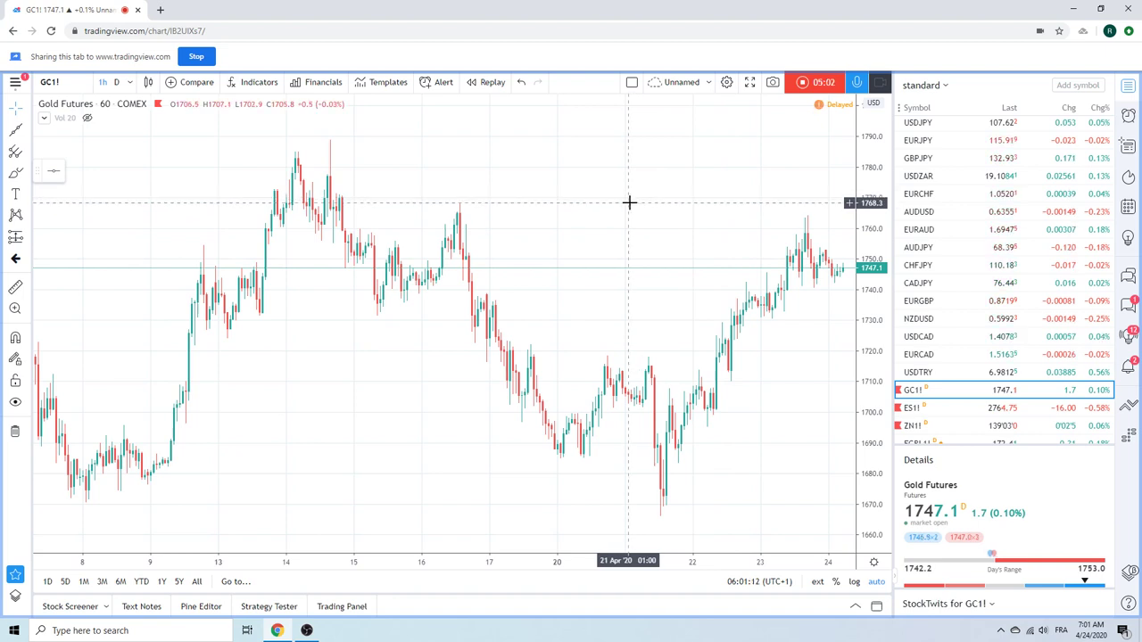
scroll(630, 198, down, 2)
scroll(629, 204, down, 2)
scroll(629, 207, up, 2)
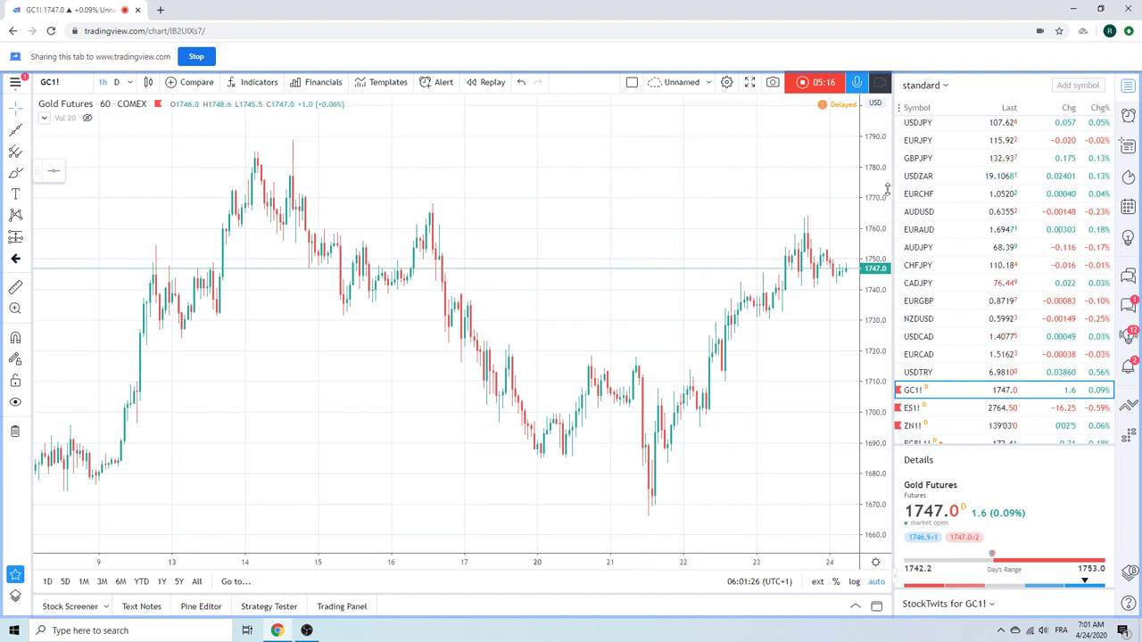
scroll(964, 267, down, 2)
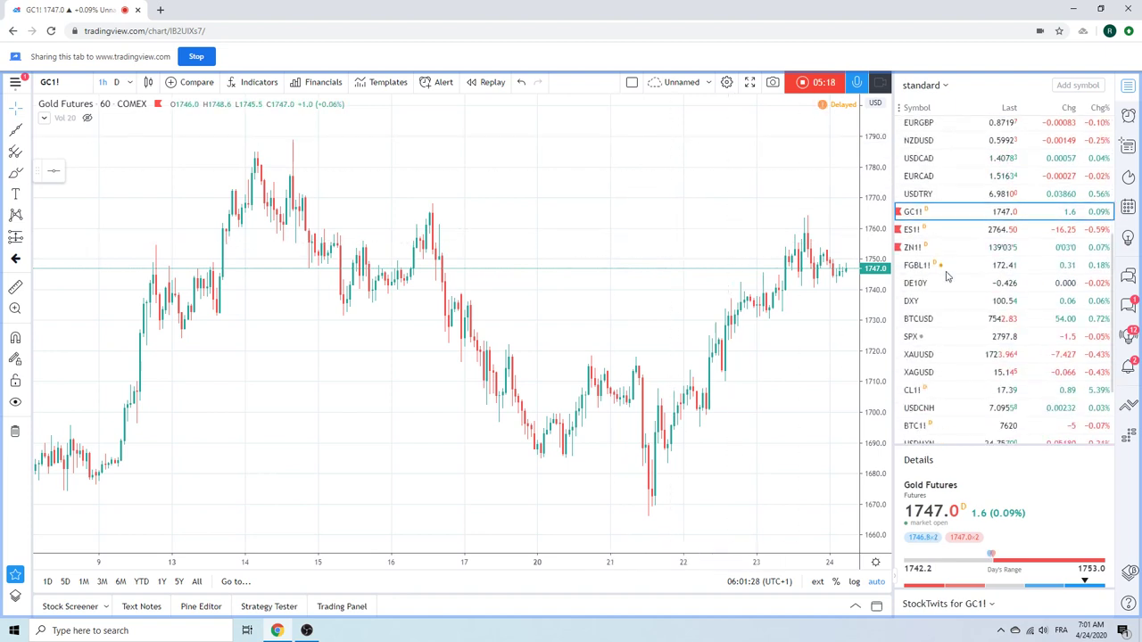
scroll(980, 327, up, 2)
scroll(973, 303, up, 1)
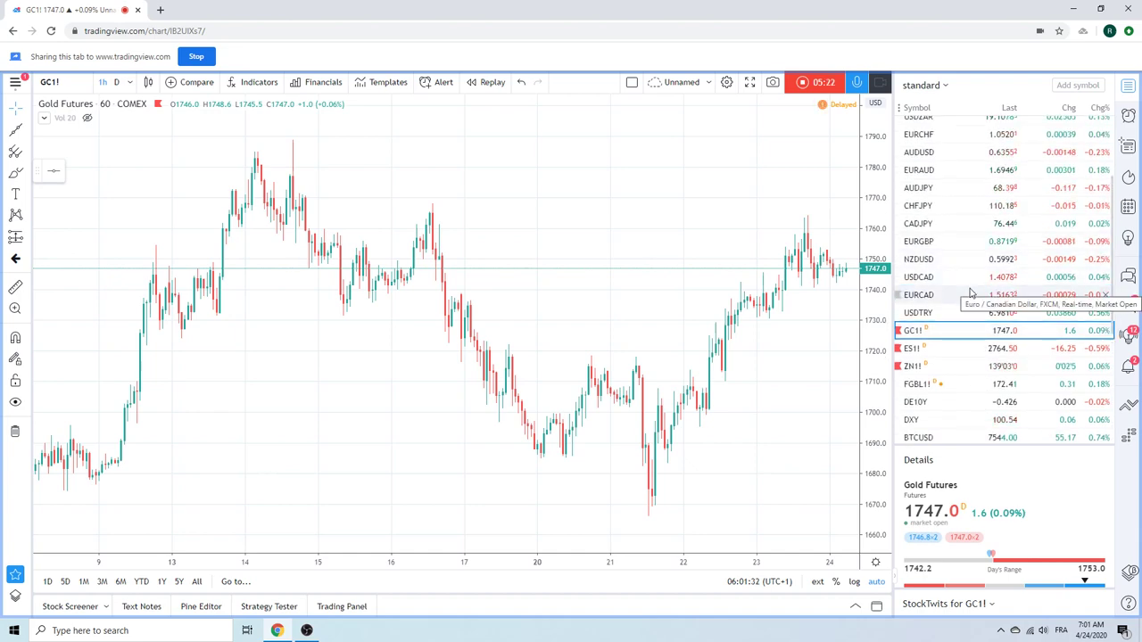
Open ES1! and show it on daily candles spanning several months.
click(938, 349)
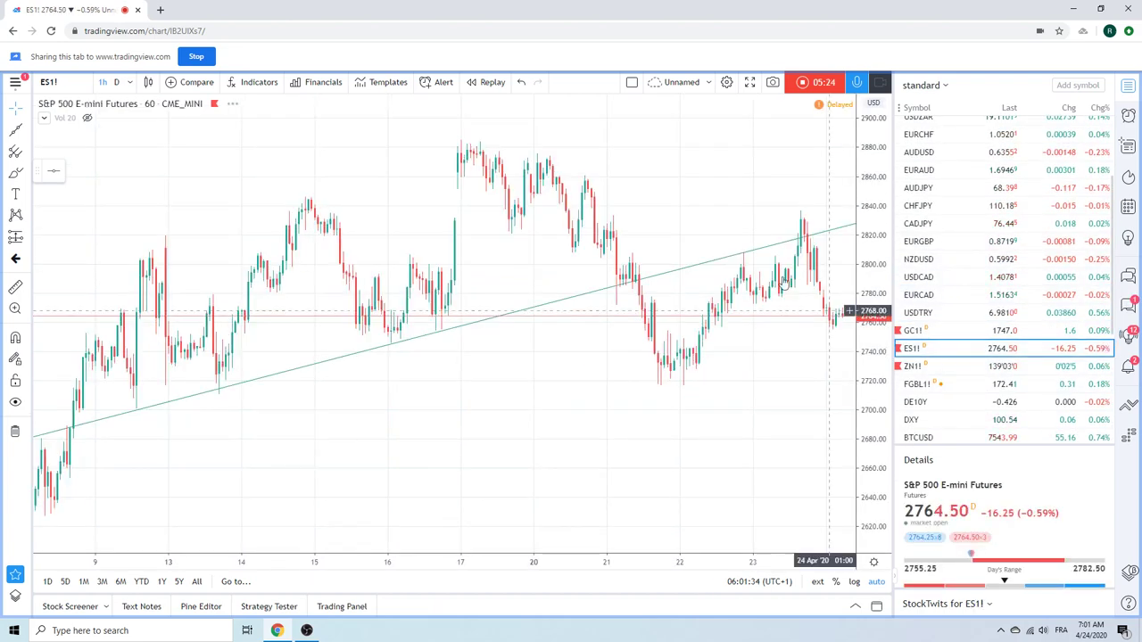
scroll(767, 294, up, 2)
scroll(714, 326, up, 1)
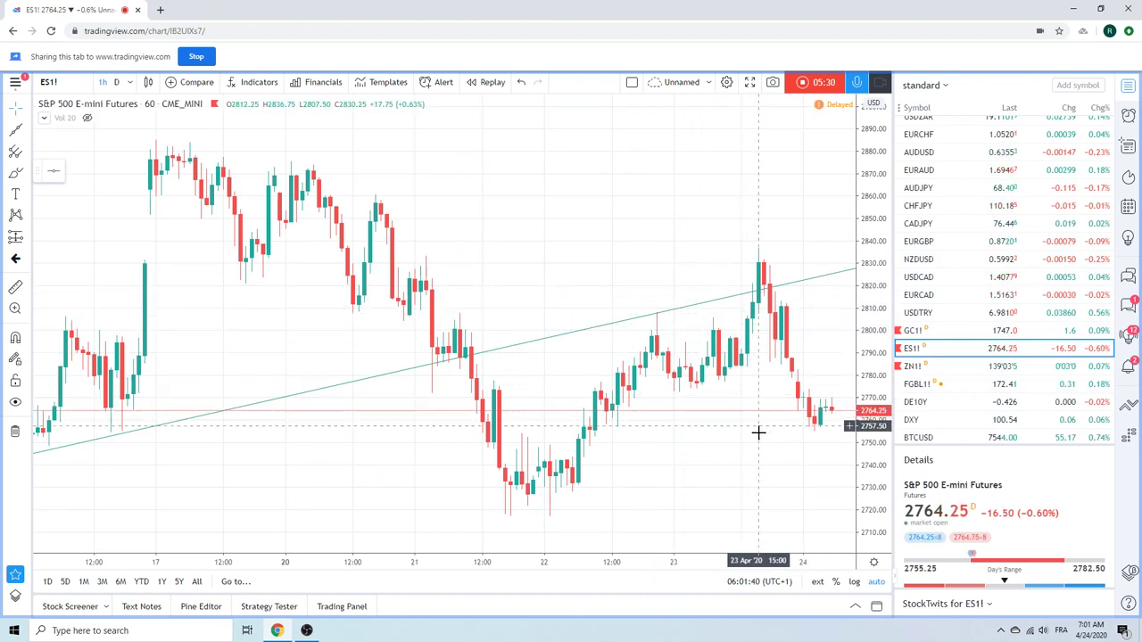
click(117, 82)
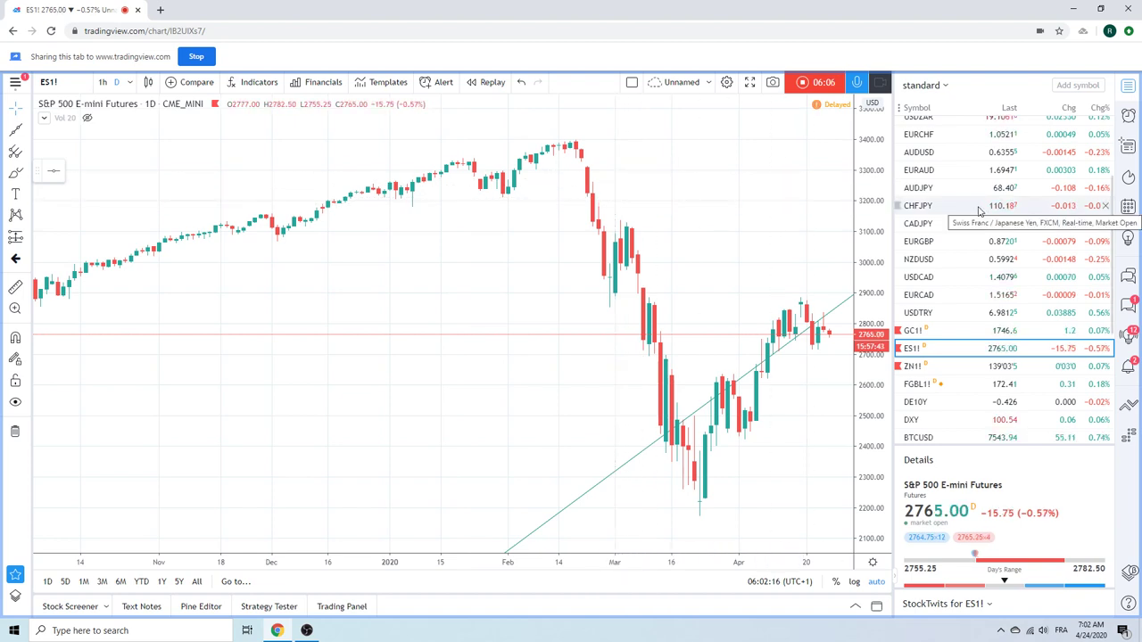
scroll(978, 211, down, 3)
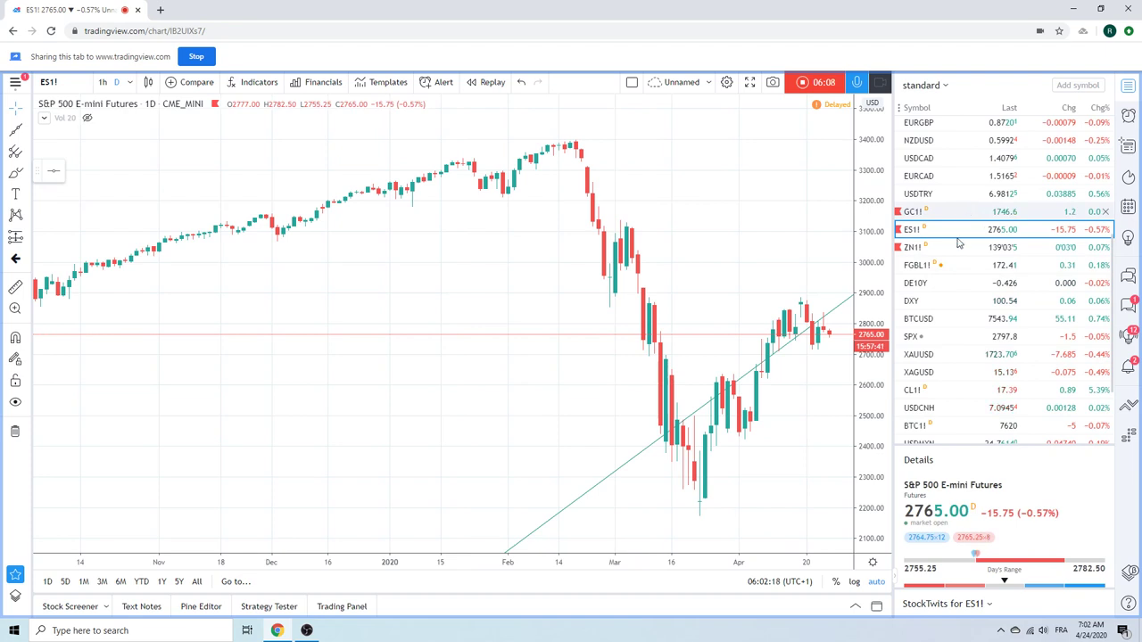
Chart Light Crude Oil Futures (CL1!) on 4-hour candles and zoom around the price action.
click(948, 393)
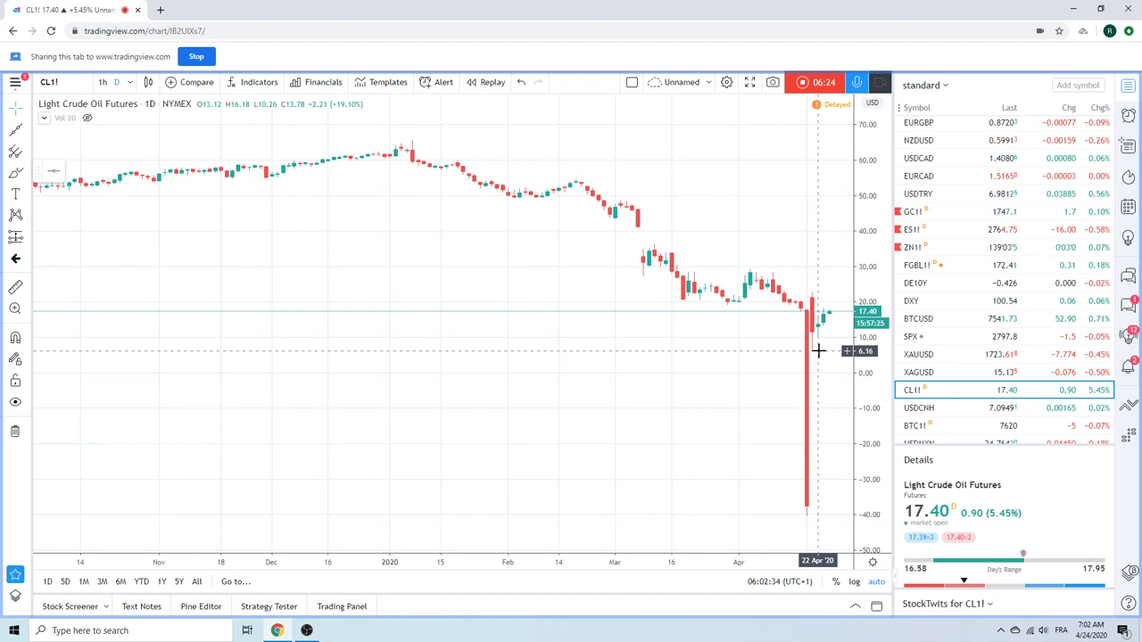
click(130, 84)
click(160, 406)
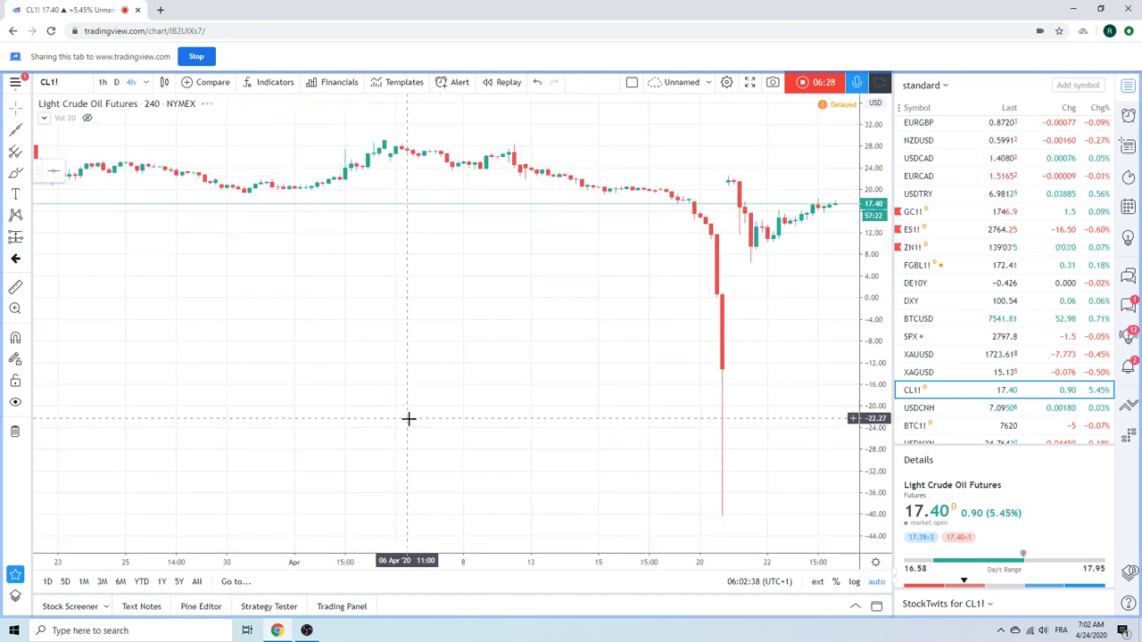
scroll(505, 387, up, 2)
scroll(505, 387, up, 3)
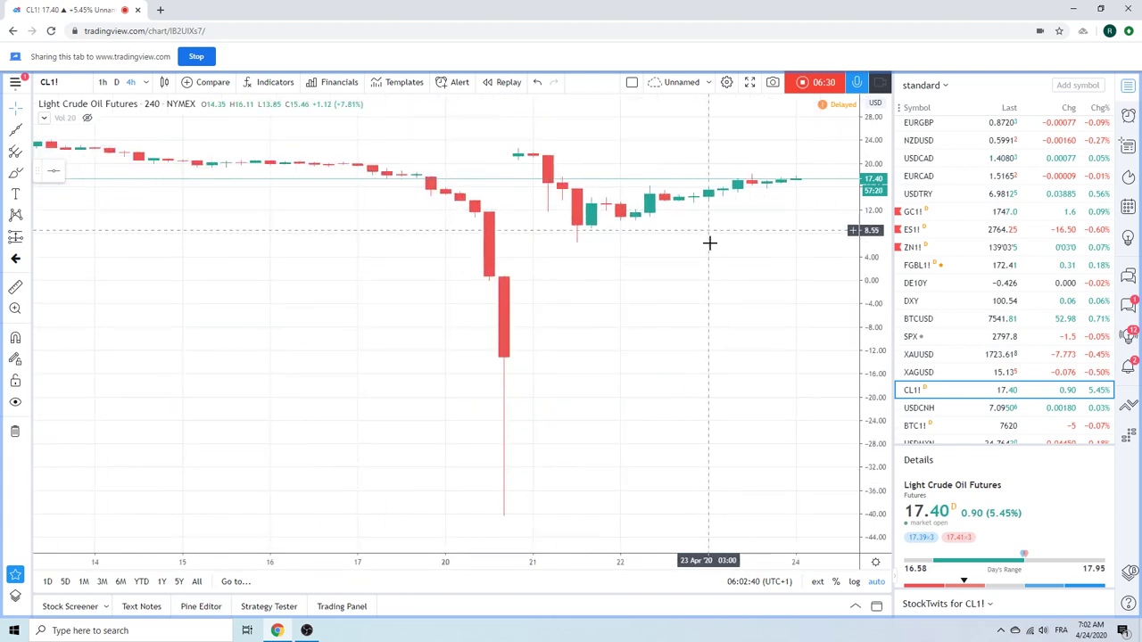
scroll(709, 245, down, 2)
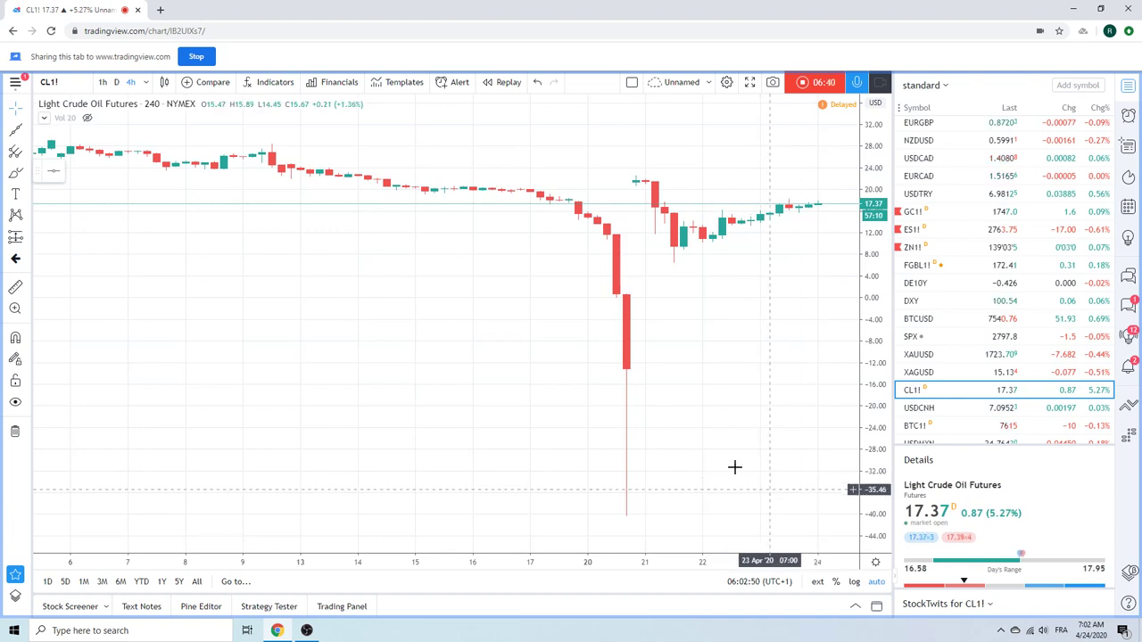
scroll(650, 387, up, 1)
scroll(597, 365, up, 2)
scroll(601, 374, up, 2)
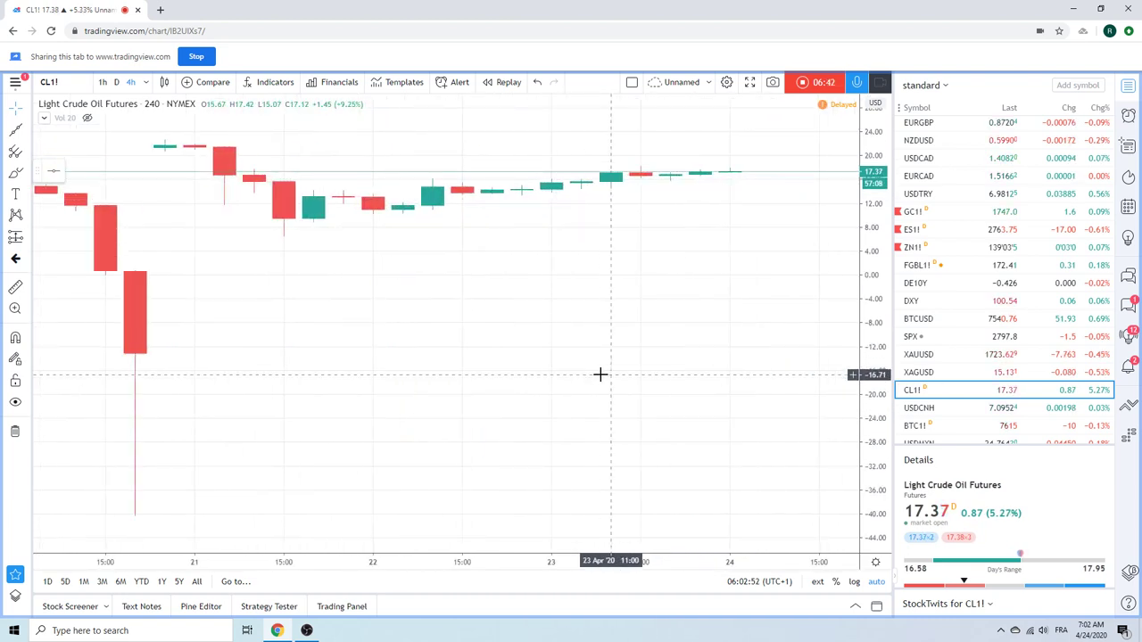
scroll(601, 374, down, 2)
scroll(553, 362, down, 1)
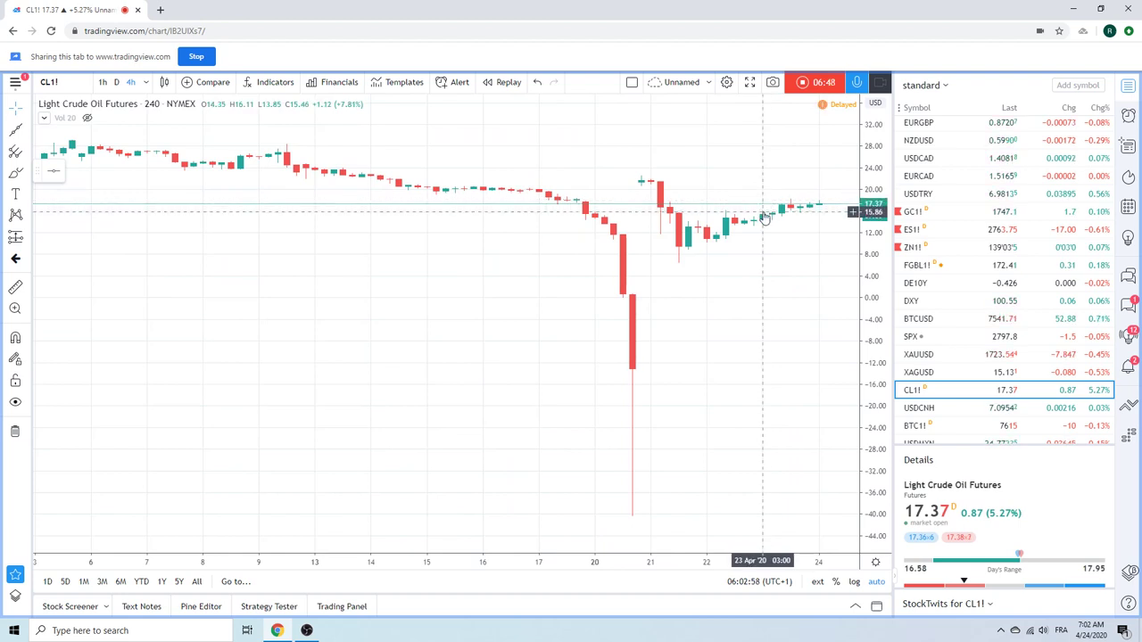
Switch crude oil to 1-hour candles to show the rebound toward 17.40.
click(101, 82)
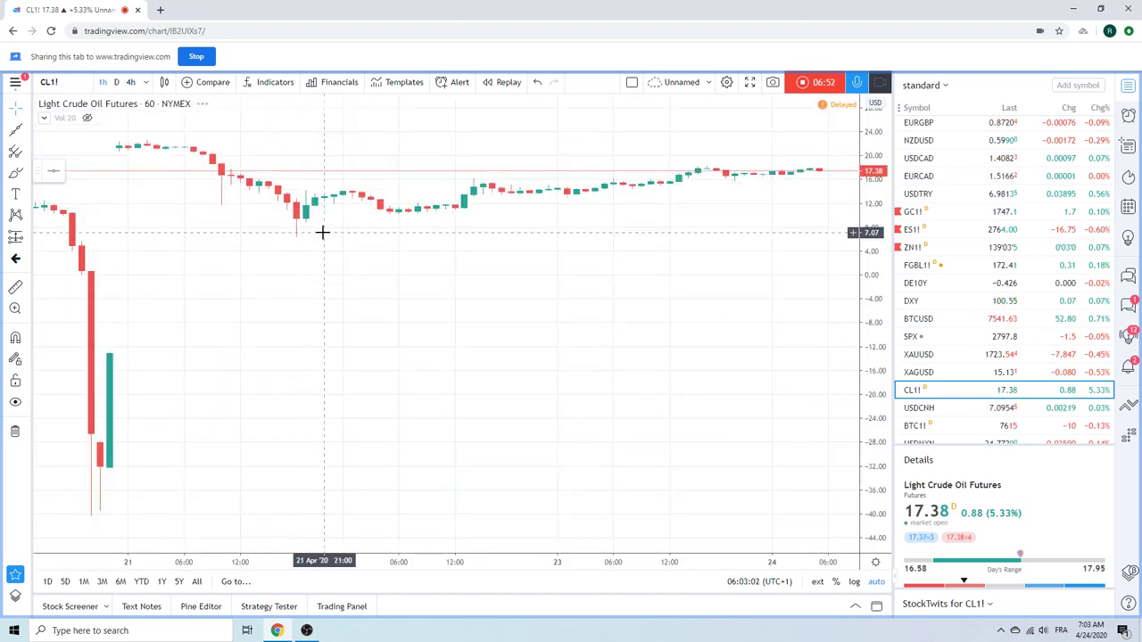
scroll(322, 232, up, 2)
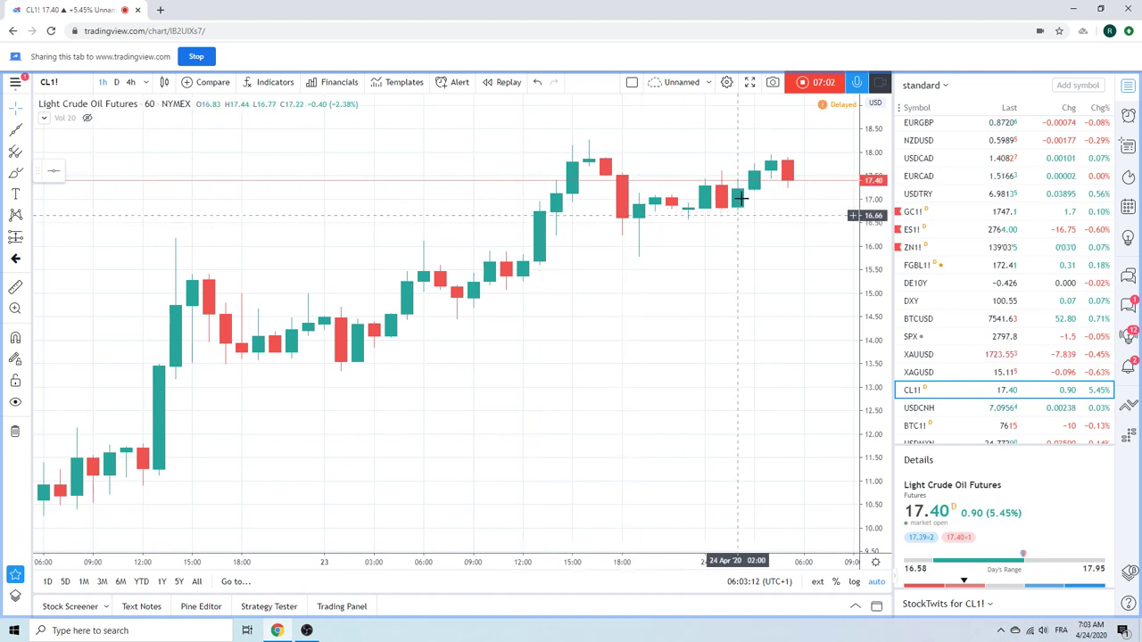
scroll(723, 214, down, 3)
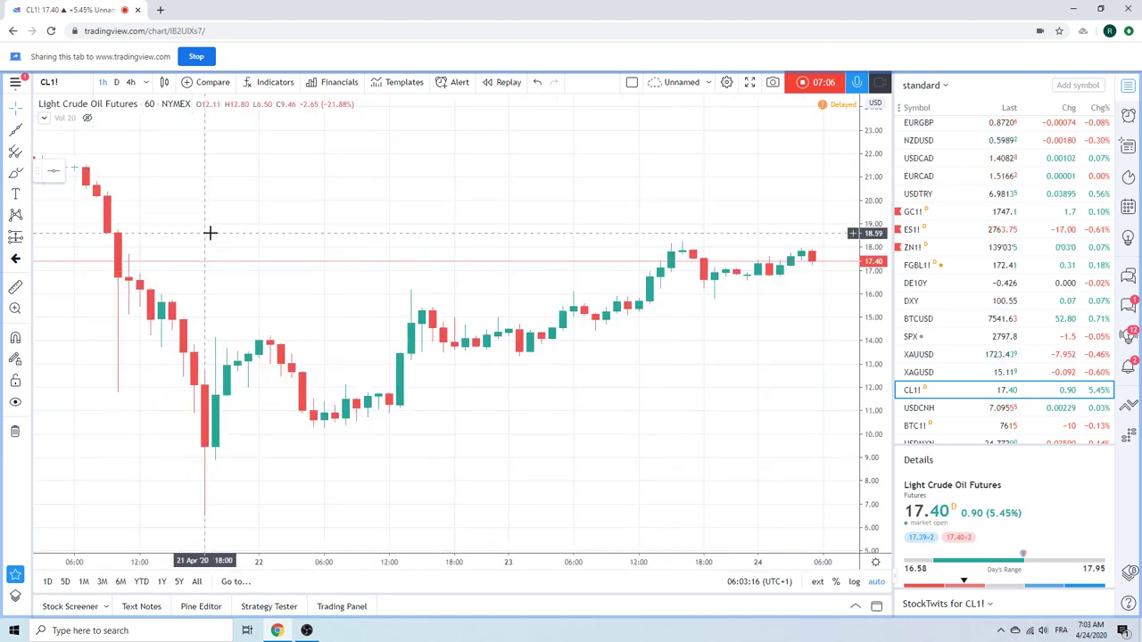
Draw an extended trend line from the 22 Apr hourly low through the 23 Apr low.
click(27, 132)
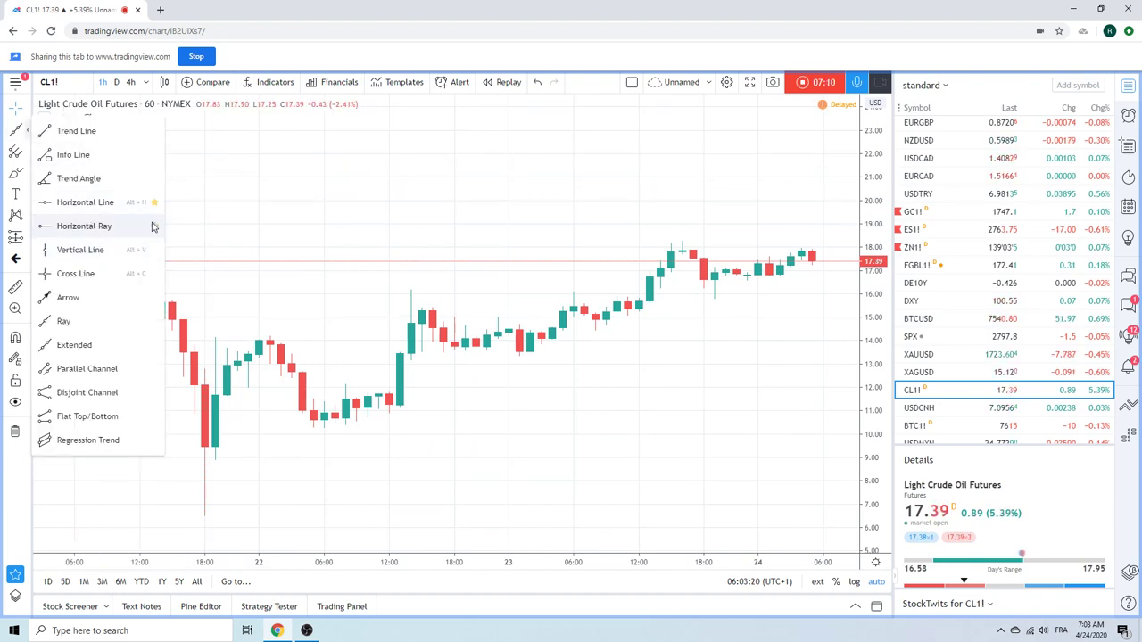
click(89, 344)
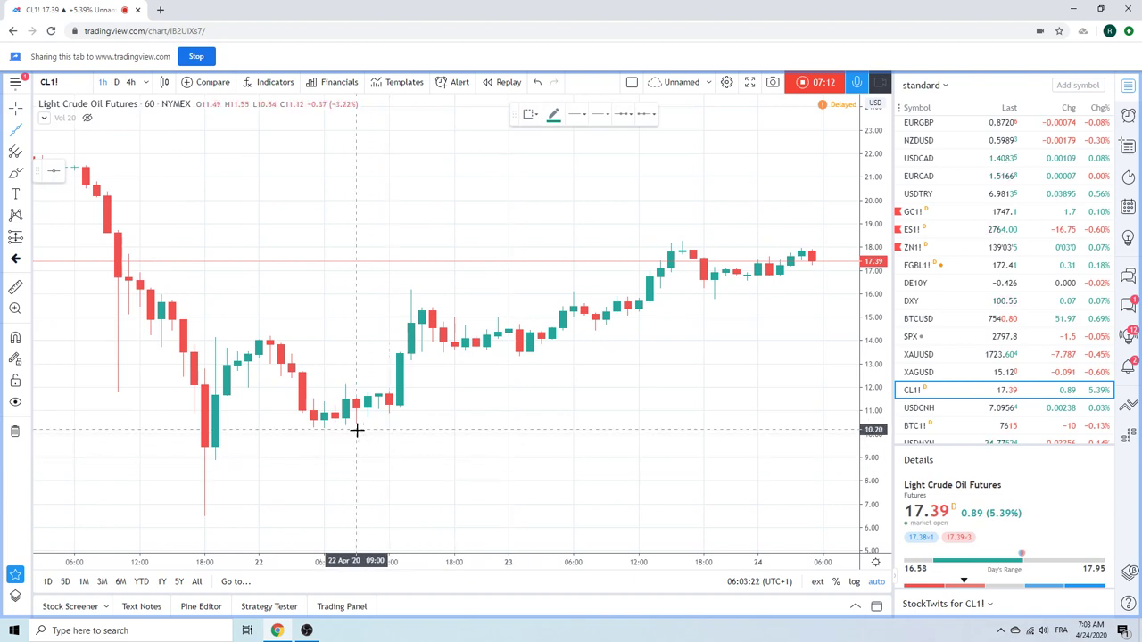
click(349, 425)
click(701, 308)
scroll(349, 196, down, 2)
scroll(343, 213, down, 2)
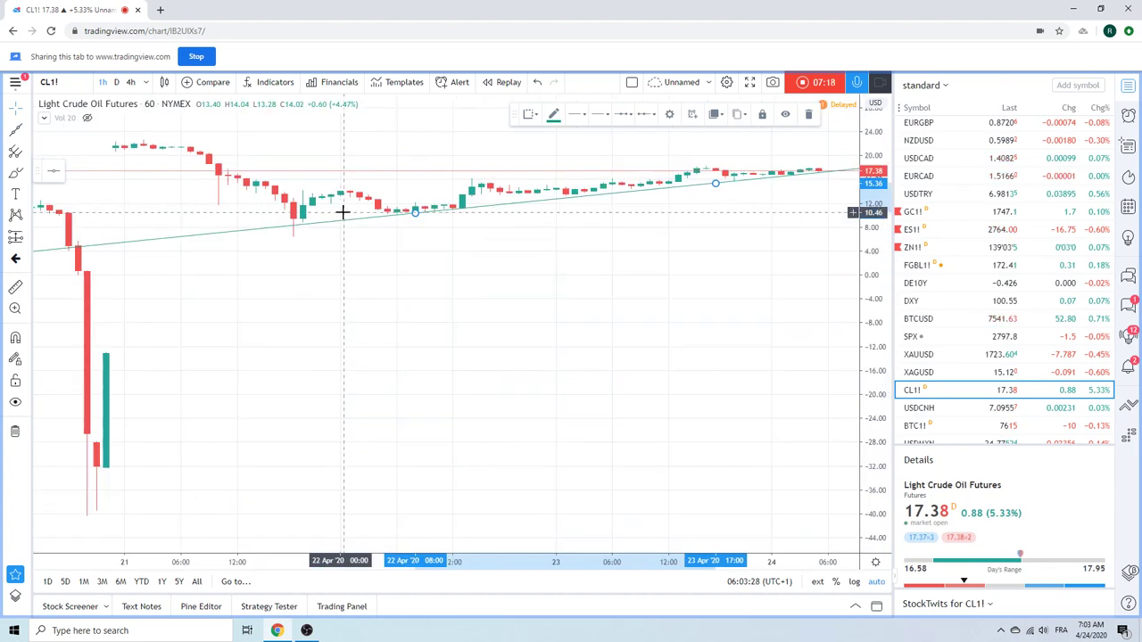
scroll(343, 212, up, 3)
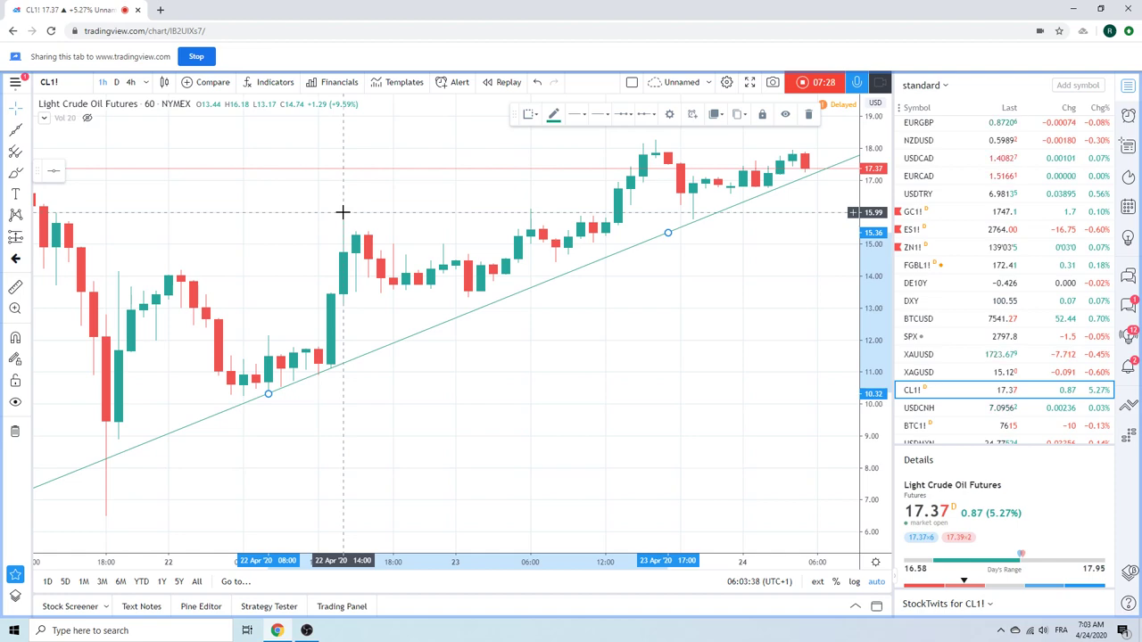
scroll(617, 349, down, 2)
scroll(616, 349, up, 2)
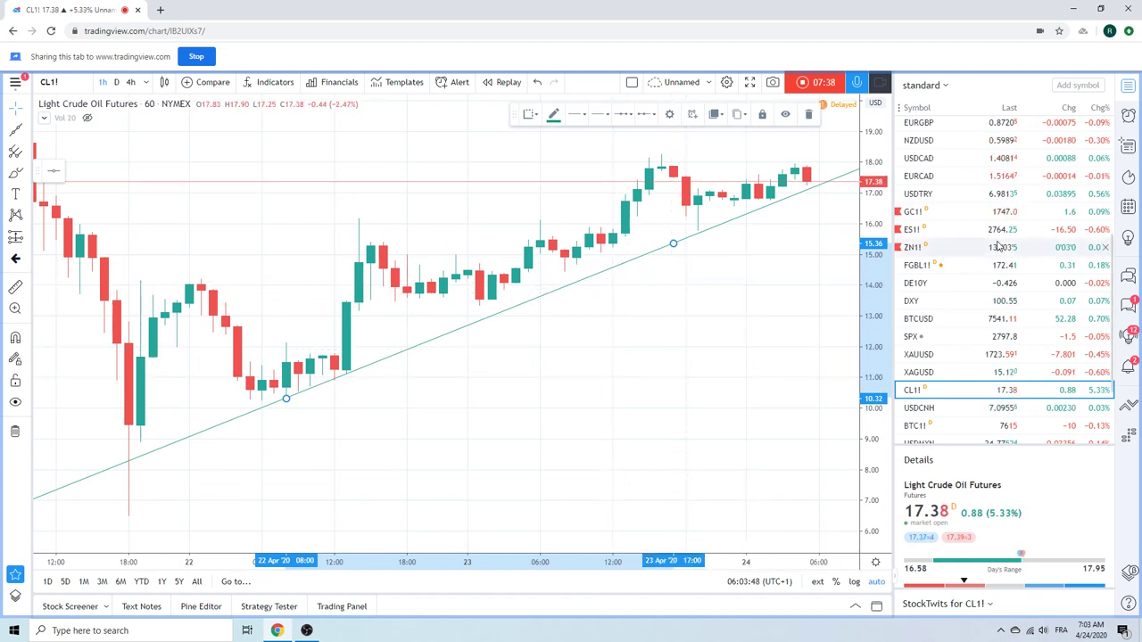
scroll(964, 246, down, 3)
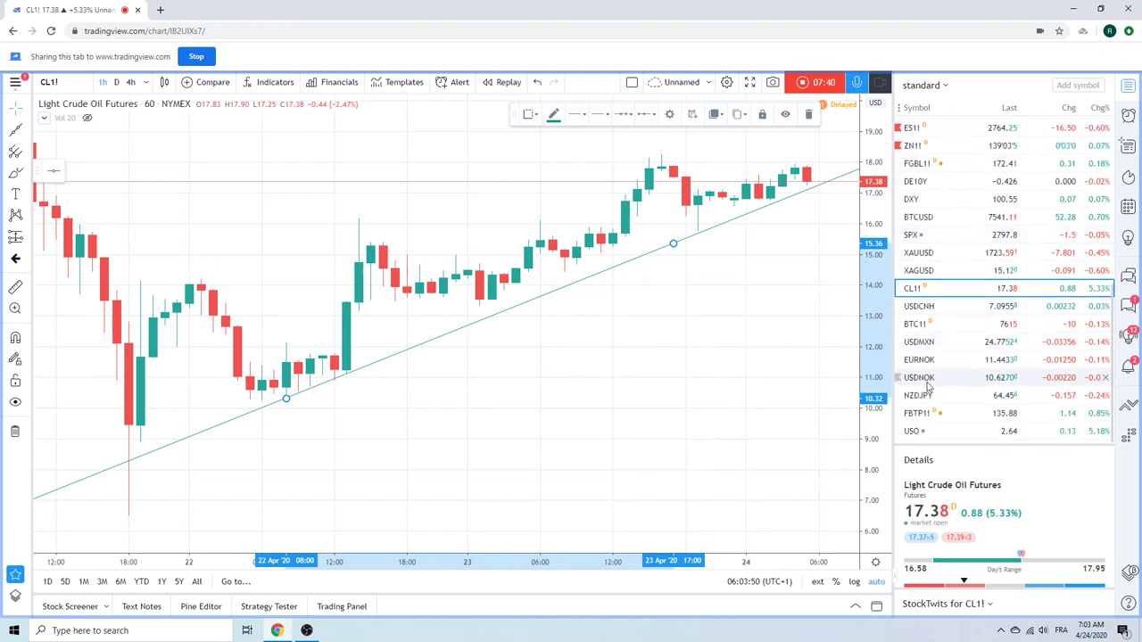
Chart USDNOK from the watchlist on 4-hour candles, near 10.63, and zoom the view.
click(946, 377)
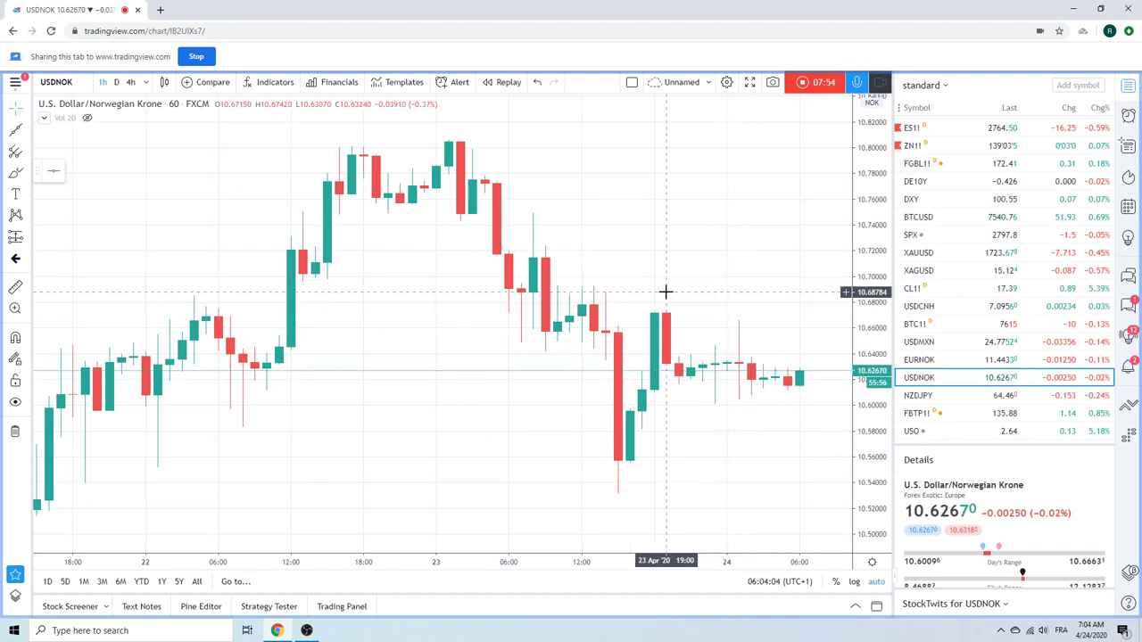
scroll(666, 292, down, 2)
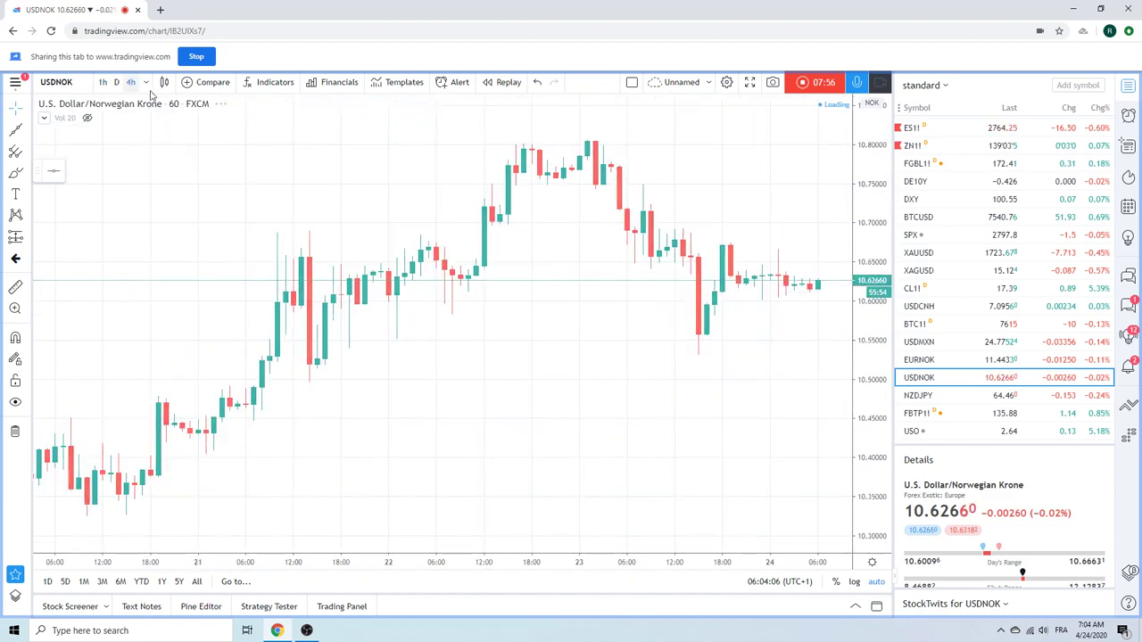
scroll(521, 246, up, 3)
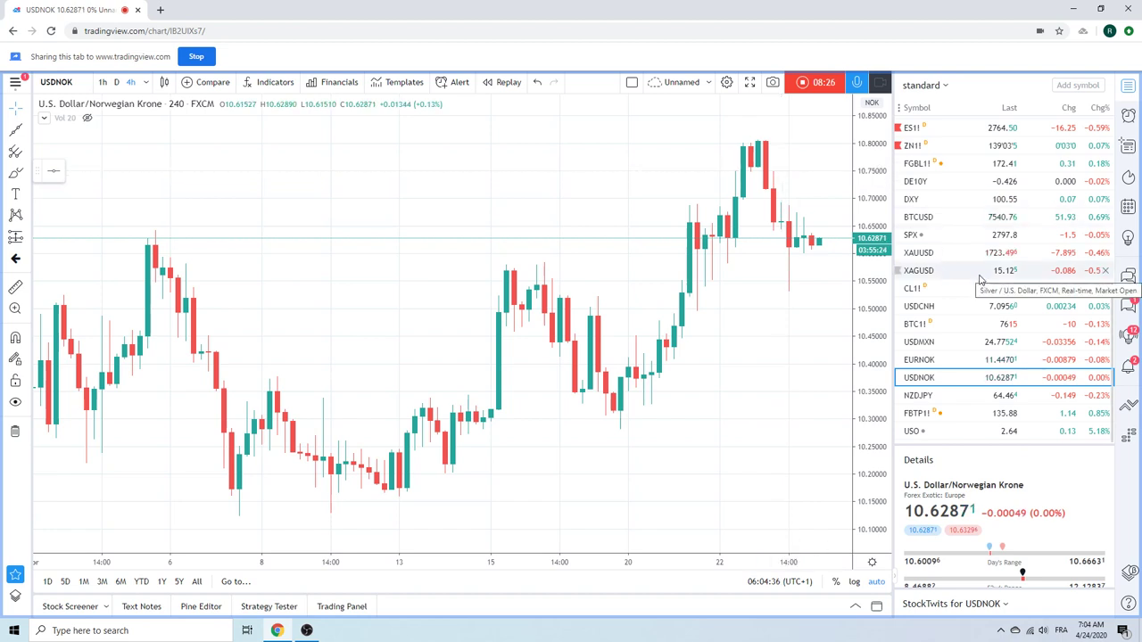
scroll(981, 280, up, 10)
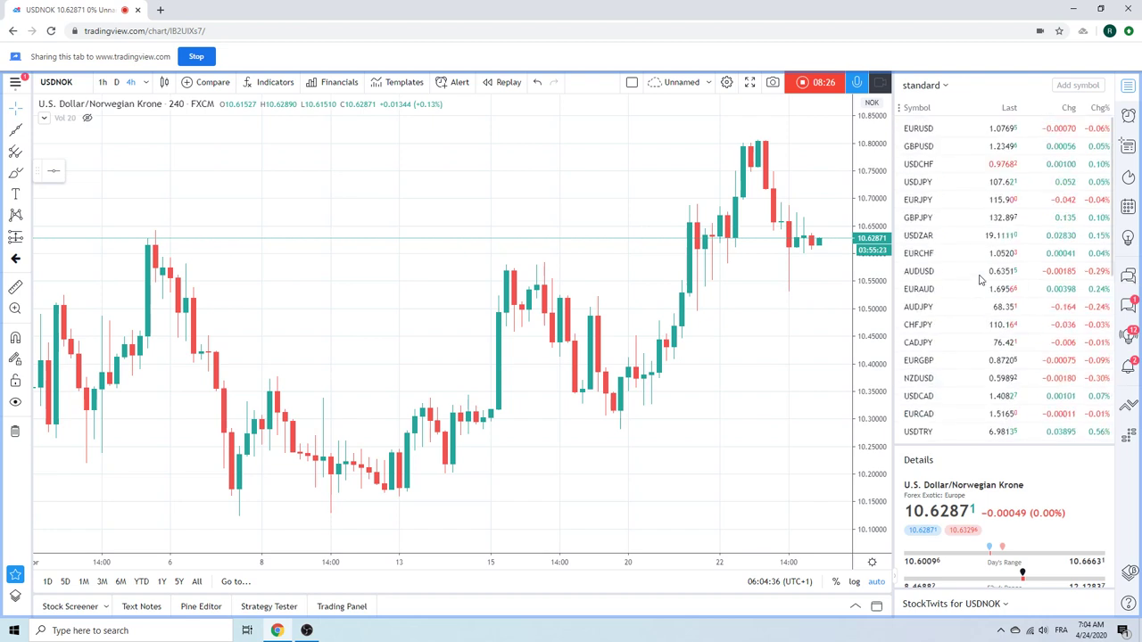
Chart USDCHF on 4-hour candles, near 0.9768, zoomed out to late March.
click(918, 164)
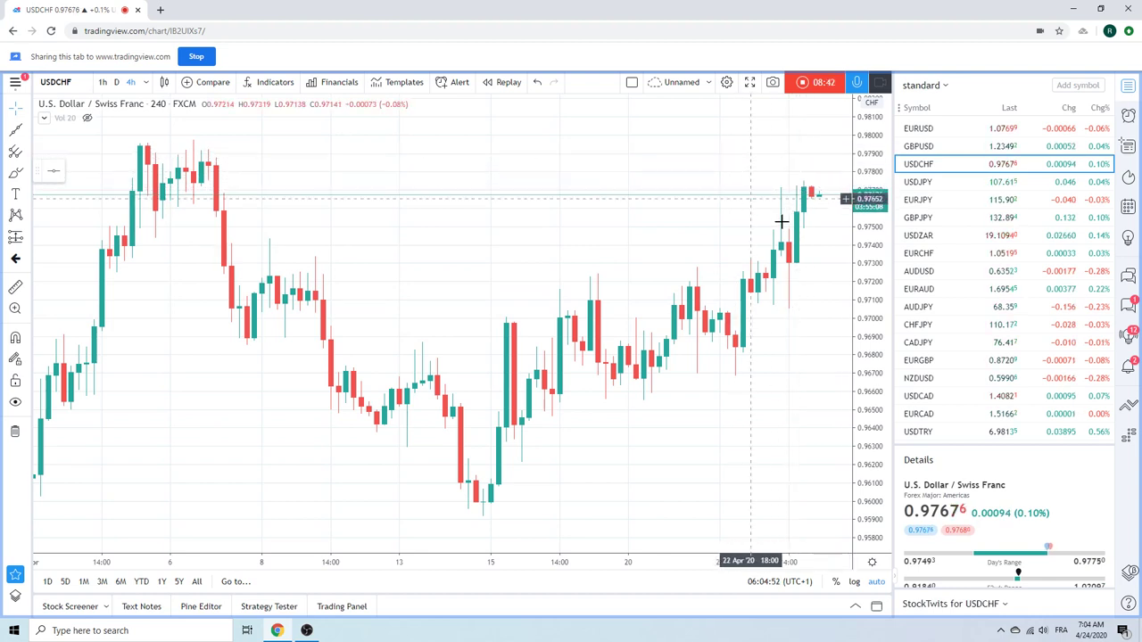
scroll(781, 178, down, 1)
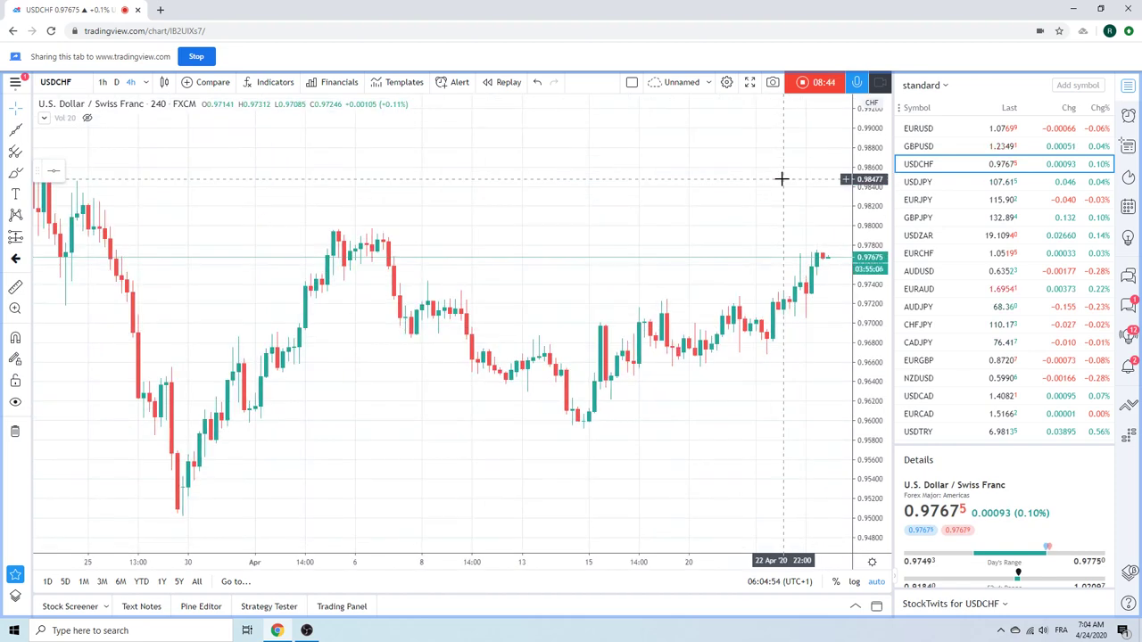